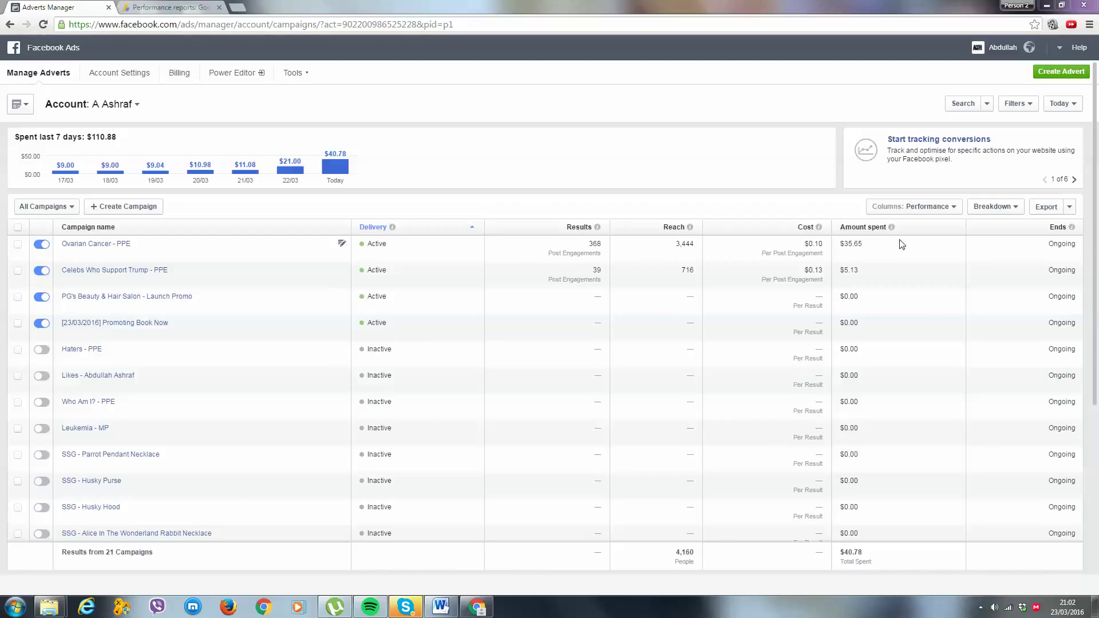
Check the Ovarian Cancer - PPE amount spent and open that campaign's ad sets.
left_click_drag(902, 244, 835, 245)
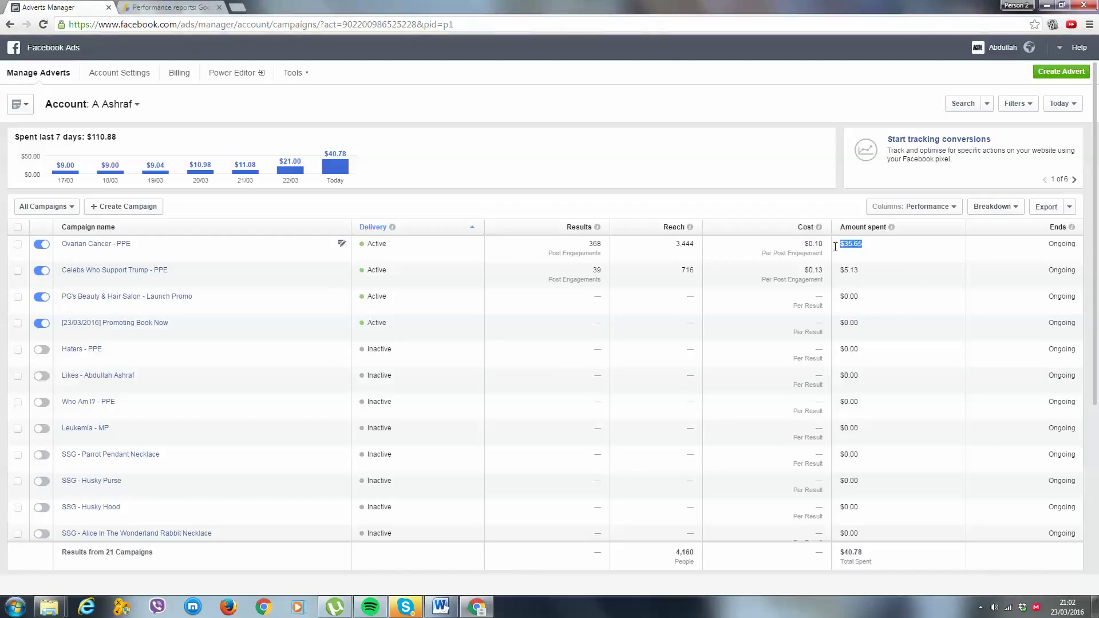
left_click(876, 250)
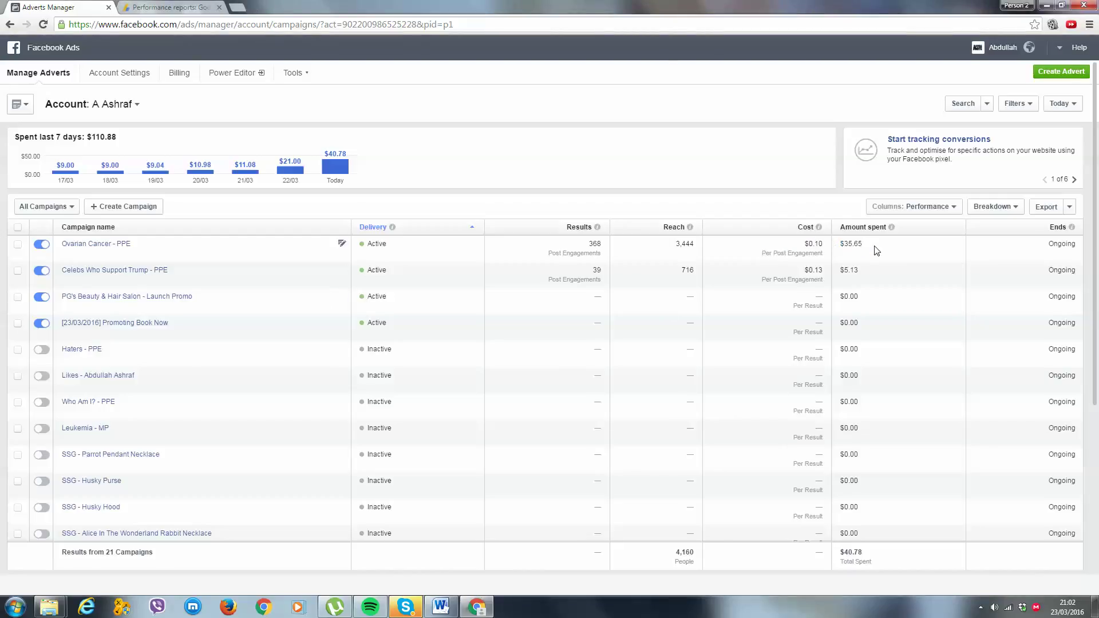
left_click(114, 248)
Switch the AdSense country earnings report from GBP to USD, then return to Ads Manager.
key("ctrl+Tab")
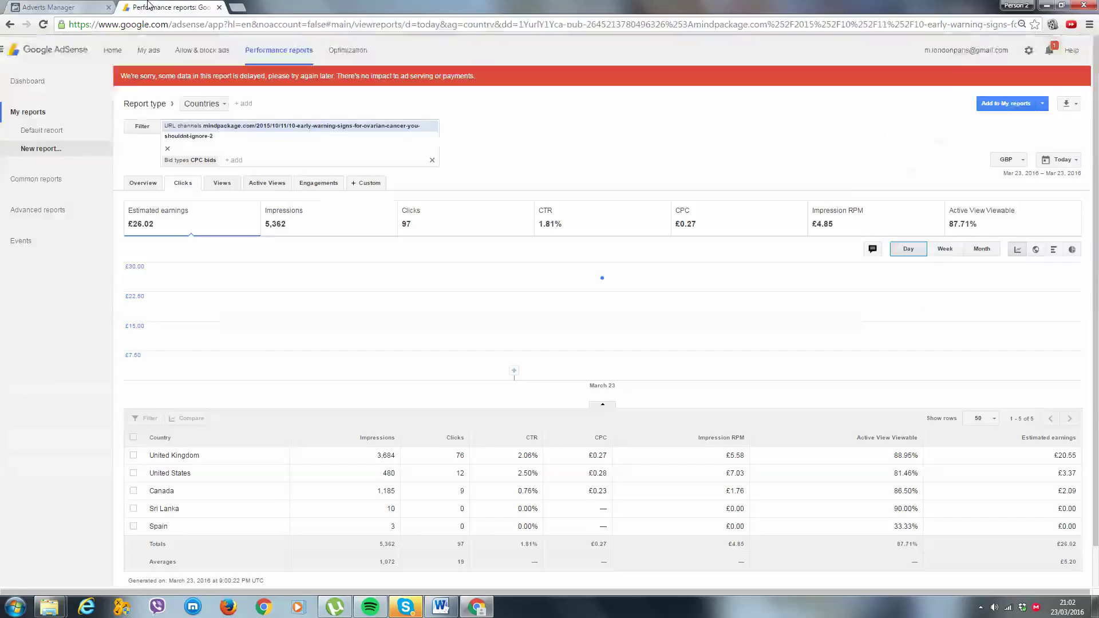
scroll(144, 229, "down", 1)
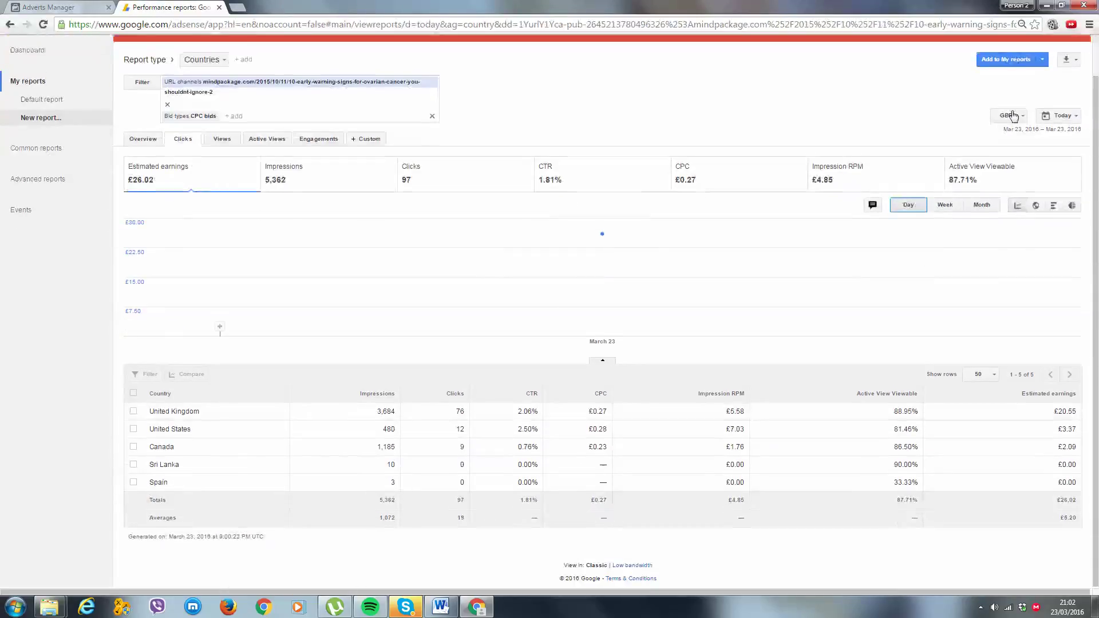
scroll(1010, 126, "up", 1)
left_click(1023, 166)
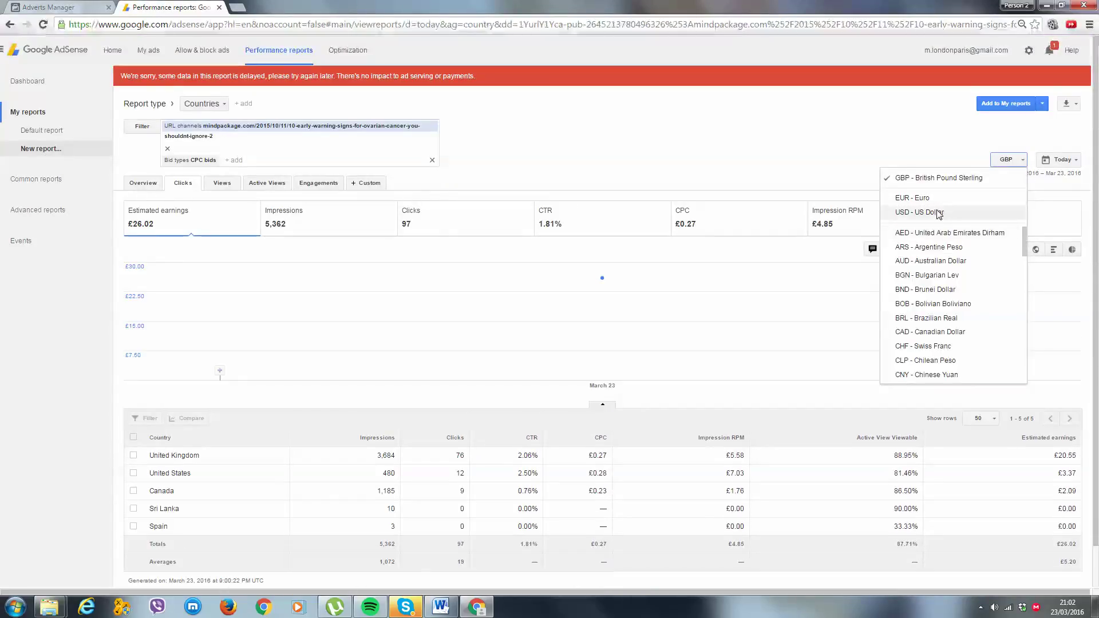
left_click(899, 211)
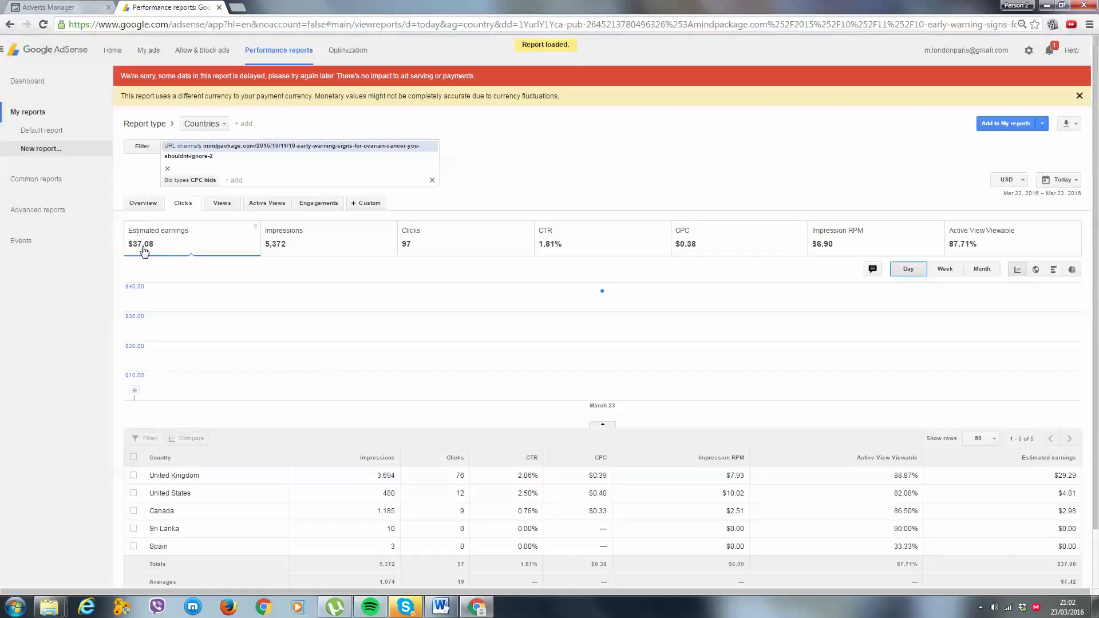
scroll(172, 274, "down", 1)
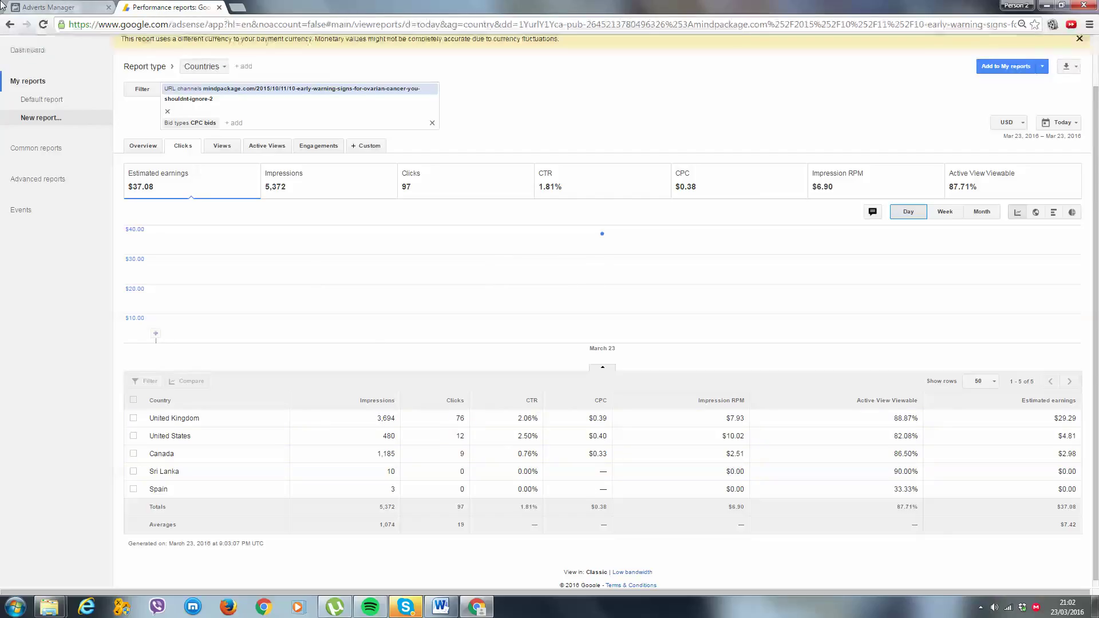
left_click(45, 7)
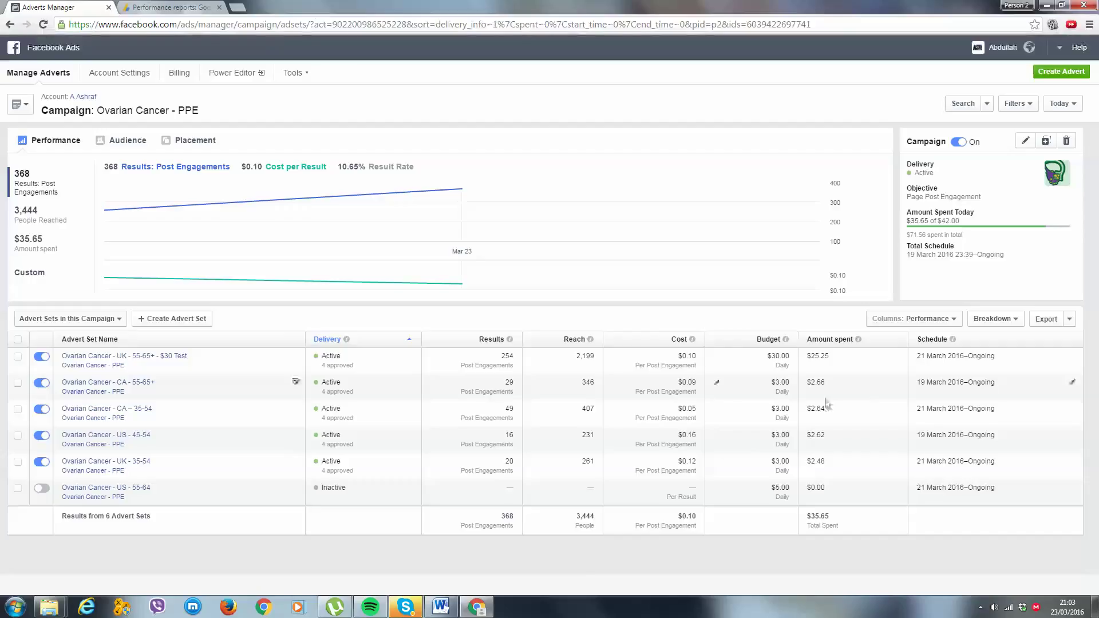
left_click(174, 6)
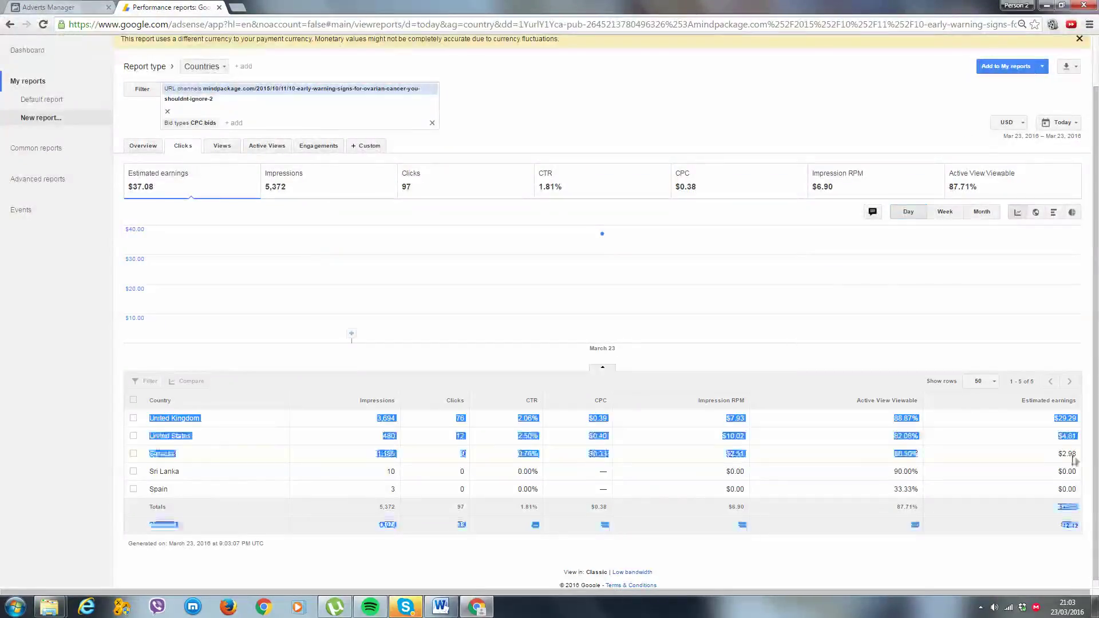
left_click_drag(1058, 458, 1082, 457)
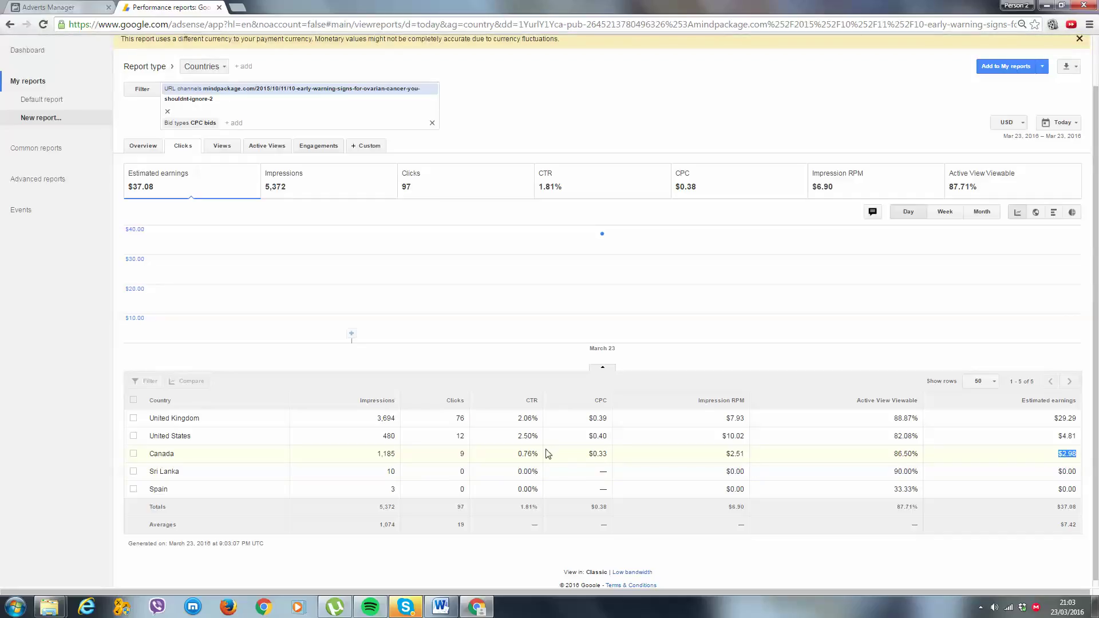
left_click_drag(548, 454, 519, 454)
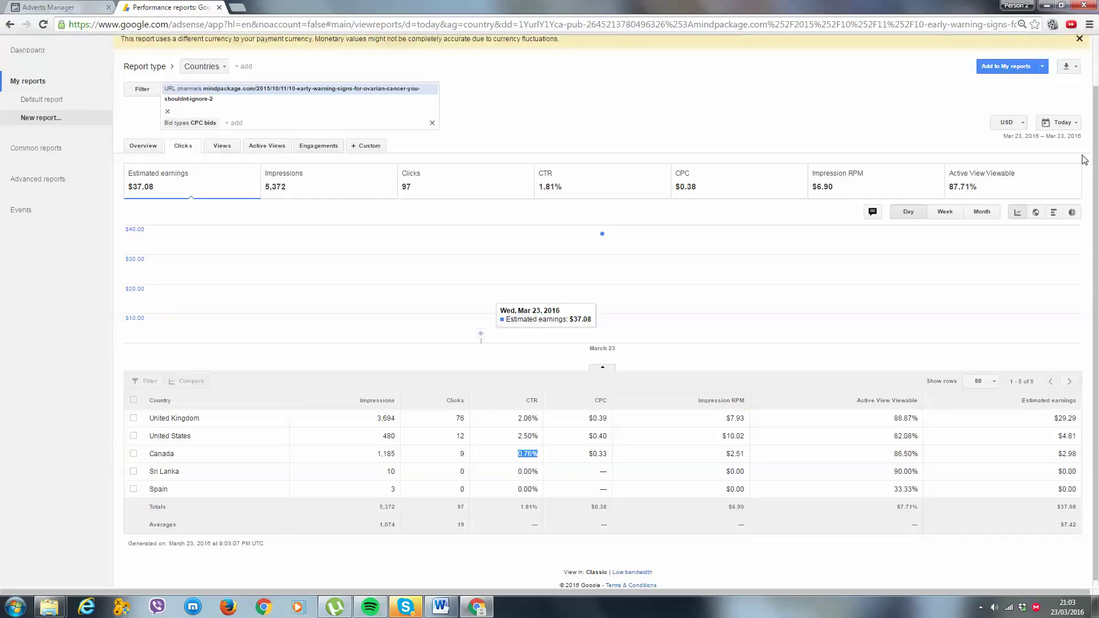
left_click(1061, 122)
left_click(973, 166)
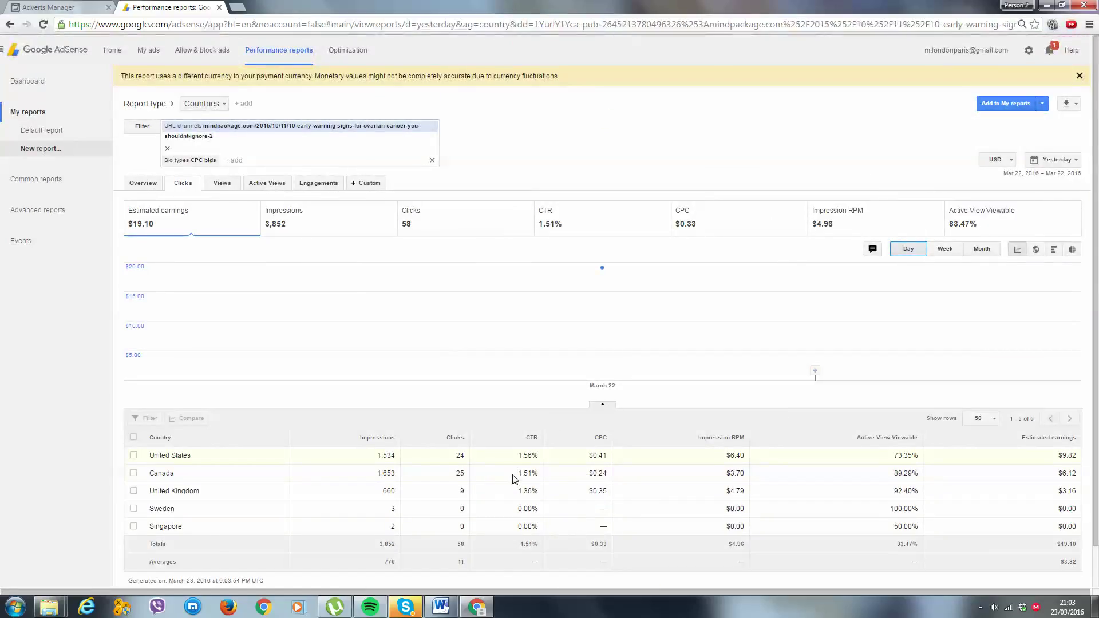
left_click(1058, 162)
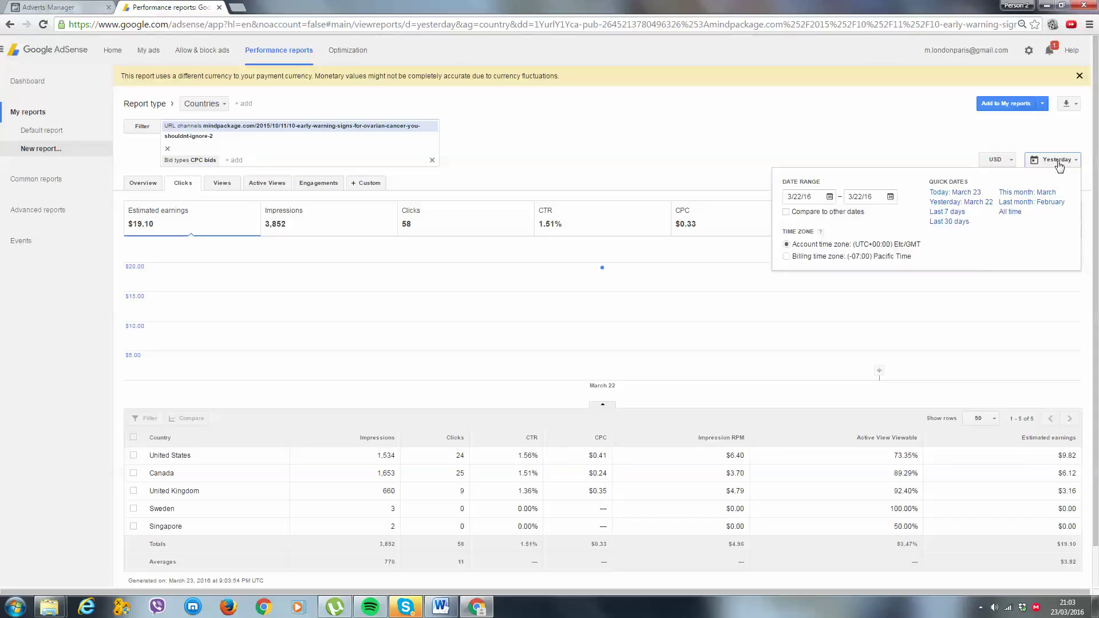
left_click(963, 195)
scroll(551, 435, "down", 2)
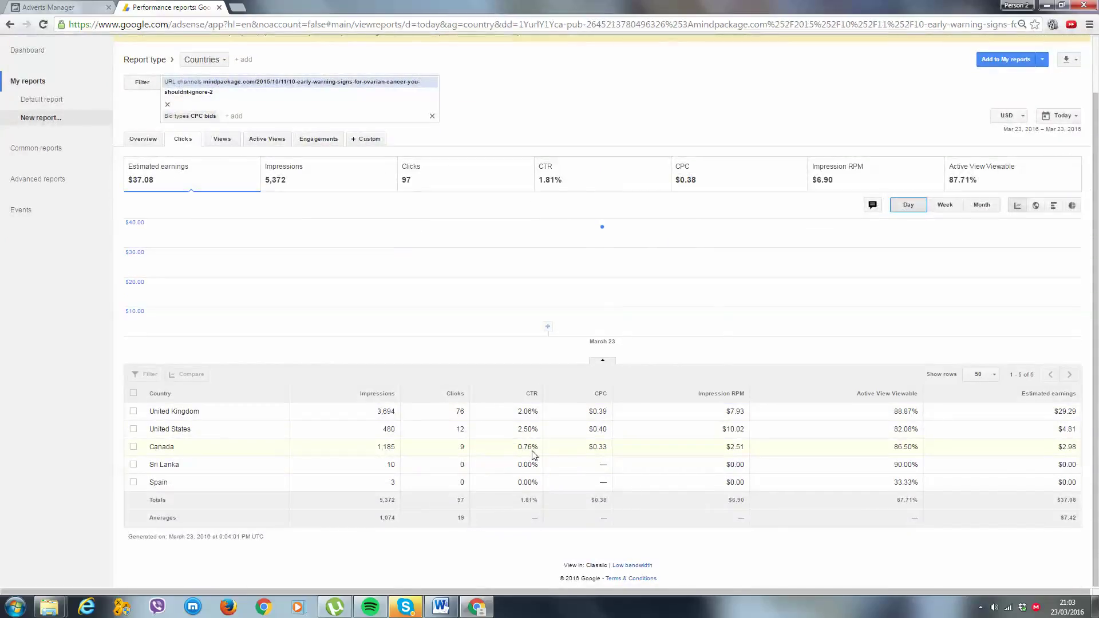
left_click_drag(620, 453, 599, 452)
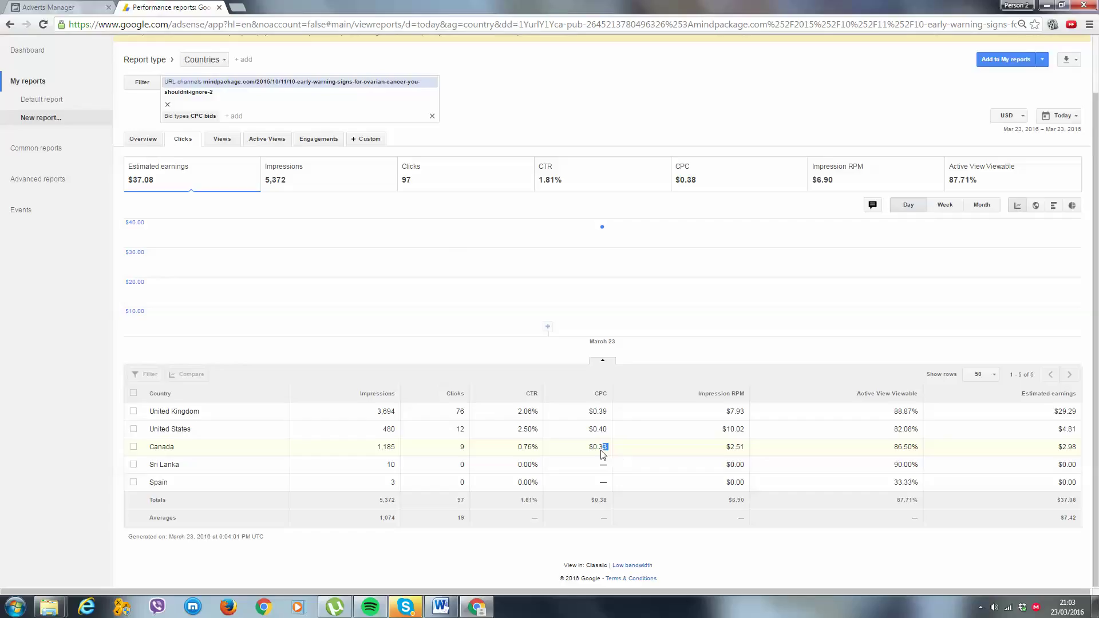
left_click(657, 439)
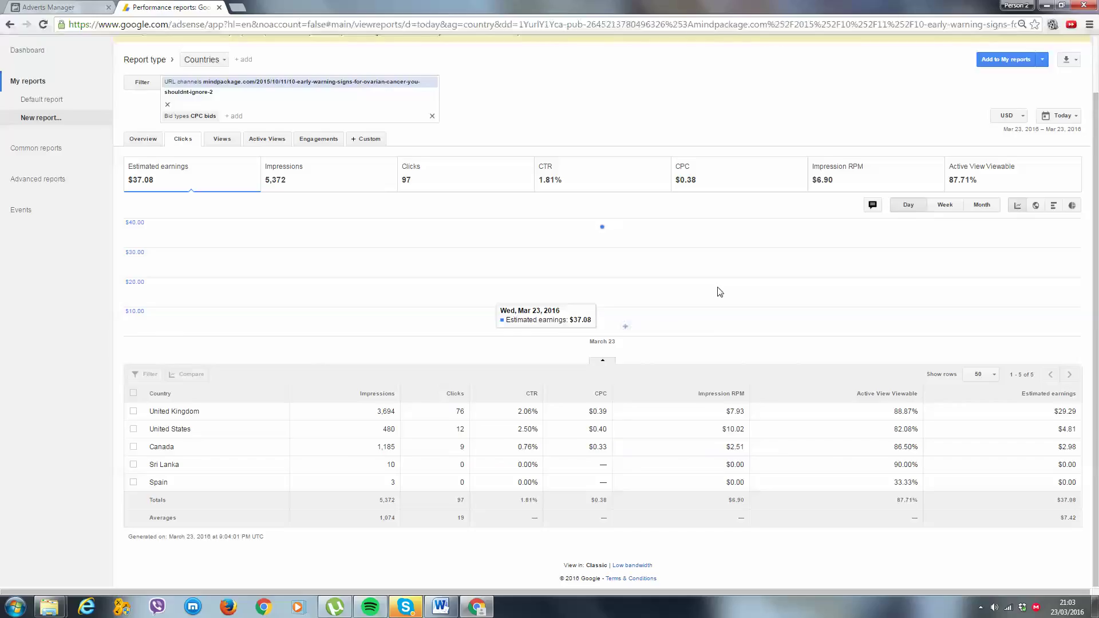
left_click(63, 8)
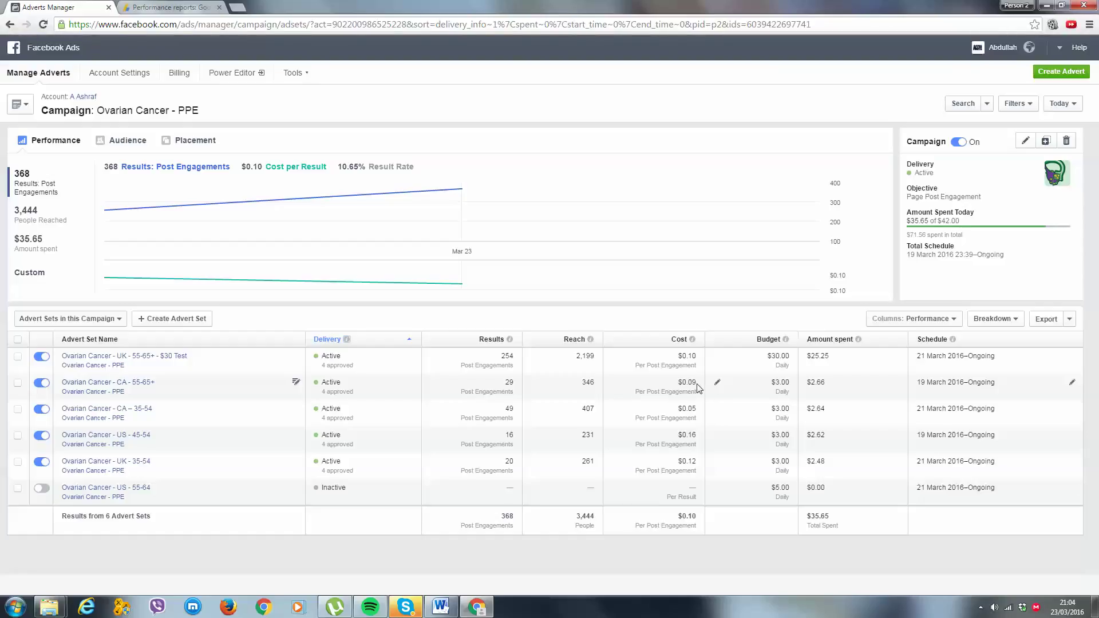
Note the $0.09 cost, then switch off the Ovarian Cancer - CA - 55-65+ ad set.
left_click_drag(697, 383, 692, 409)
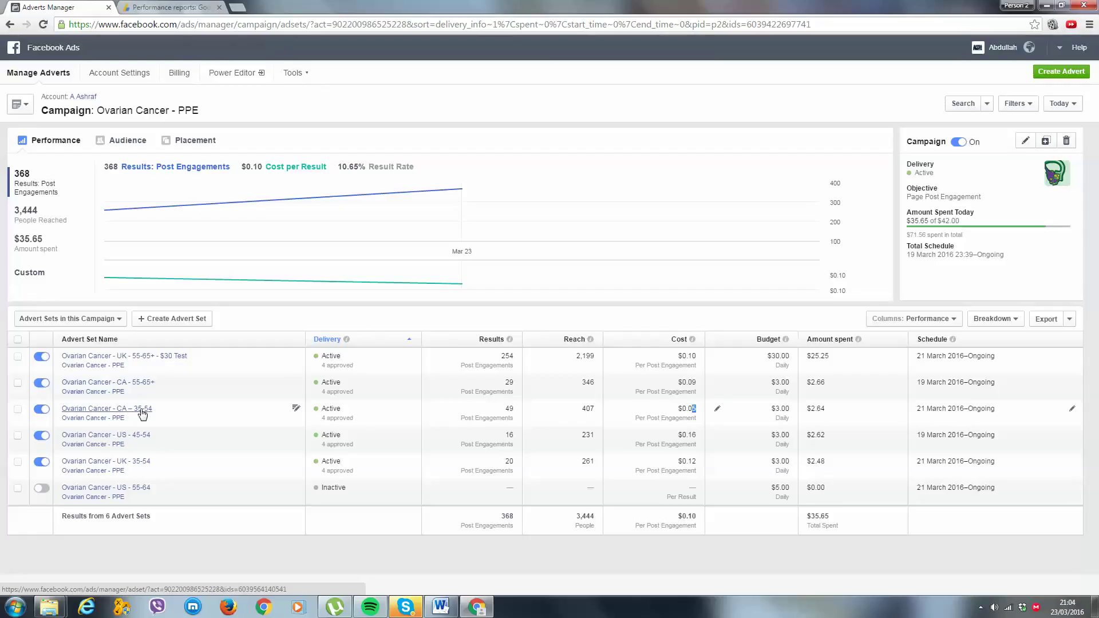
left_click(37, 383)
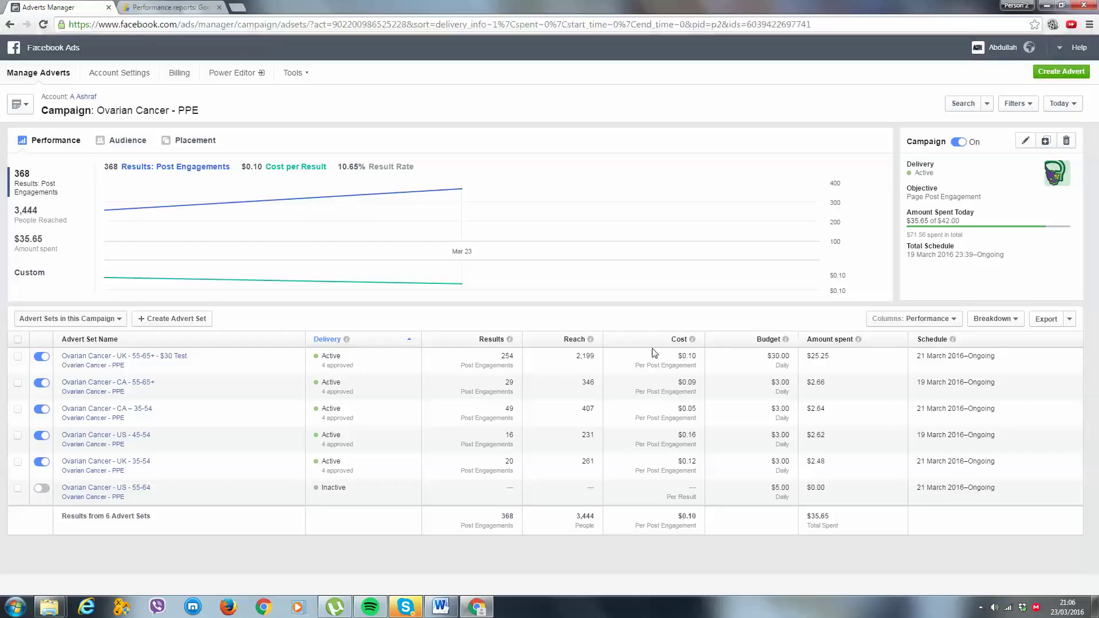
left_click_drag(794, 358, 766, 358)
left_click(786, 356)
left_click_drag(701, 356, 651, 363)
left_click(650, 363)
Show the clicks, CTR and CPC columns, pause the UK 35-54 advert set, and refresh the view.
left_click(928, 319)
left_click(920, 418)
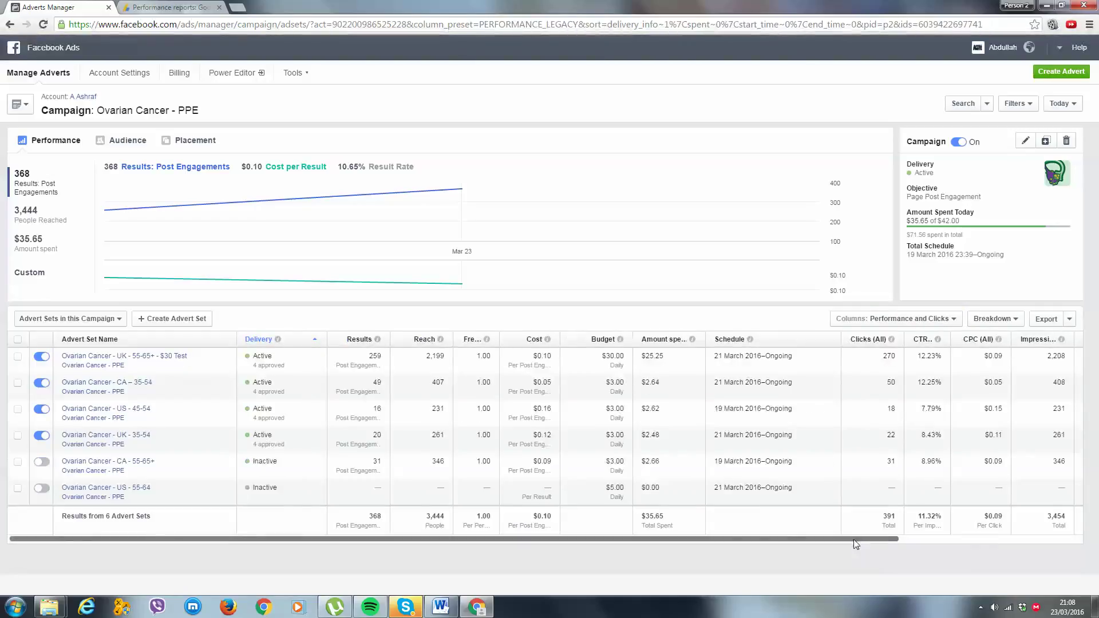
left_click_drag(854, 540, 1049, 525)
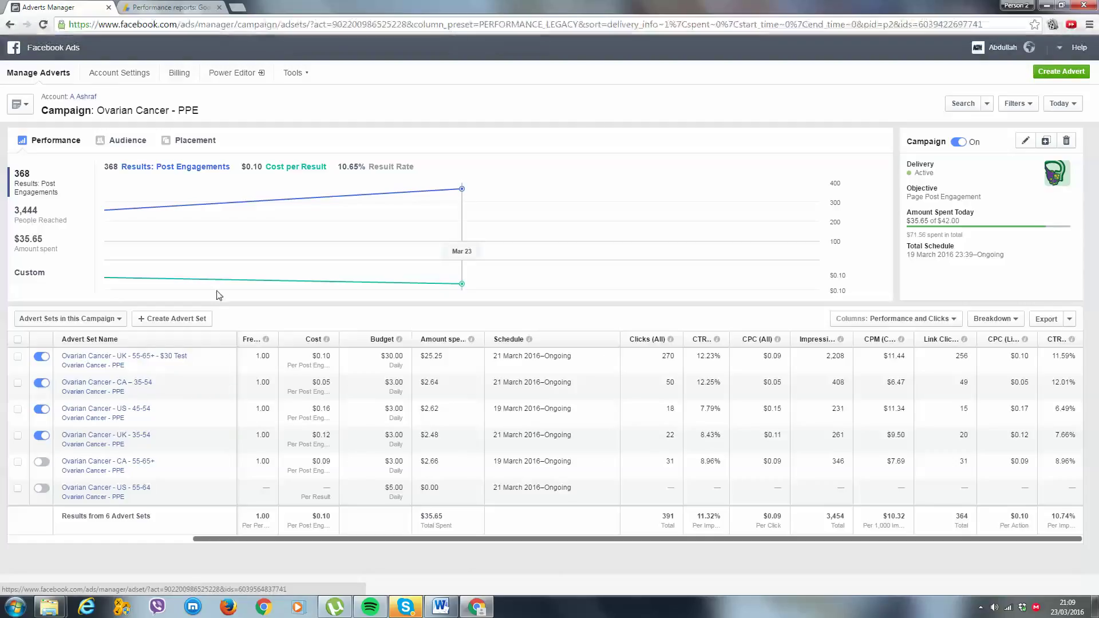
left_click(42, 437)
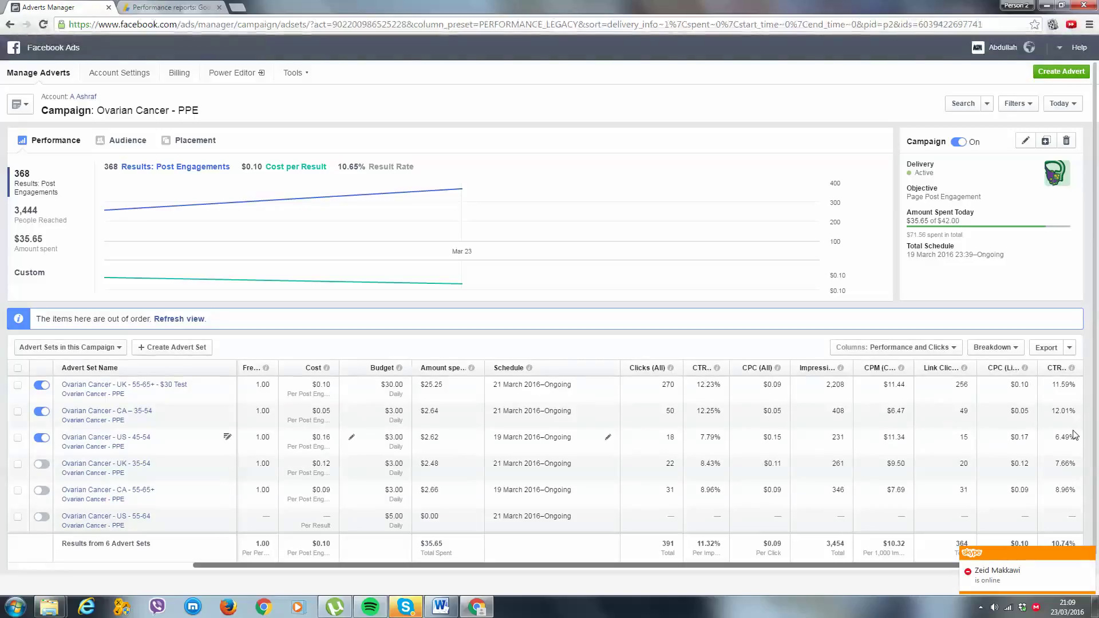
left_click(180, 319)
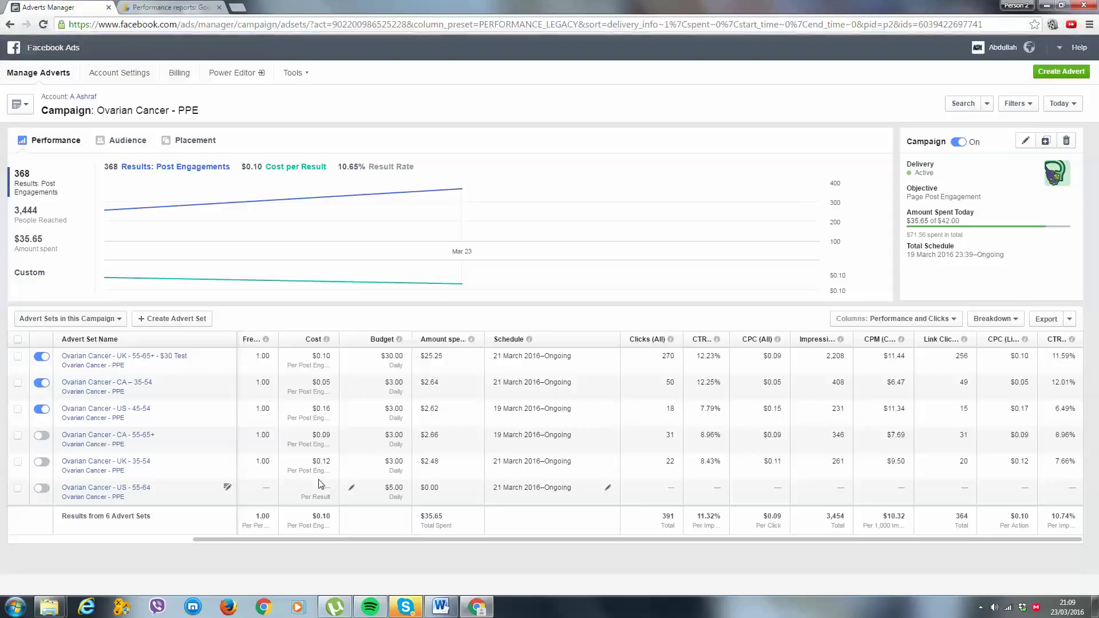
Compare UK 35-54 cost per link click and UK 55-65+ CTR, then view the AdSense report.
left_click_drag(1047, 464, 1015, 463)
left_click(1012, 462)
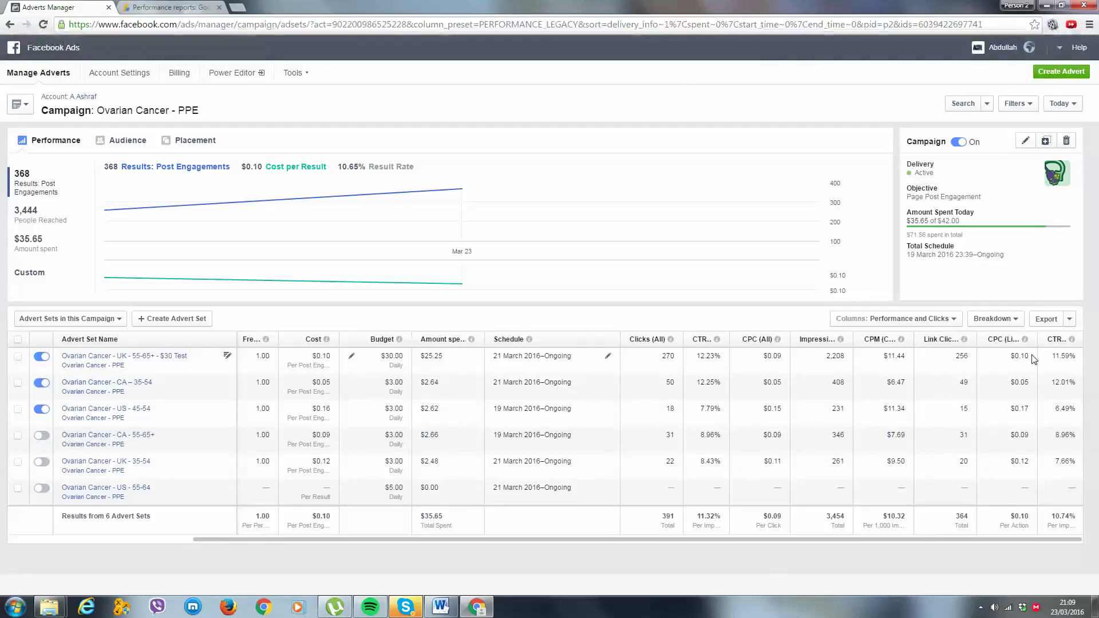
triple_click(1063, 357)
left_click(1082, 362)
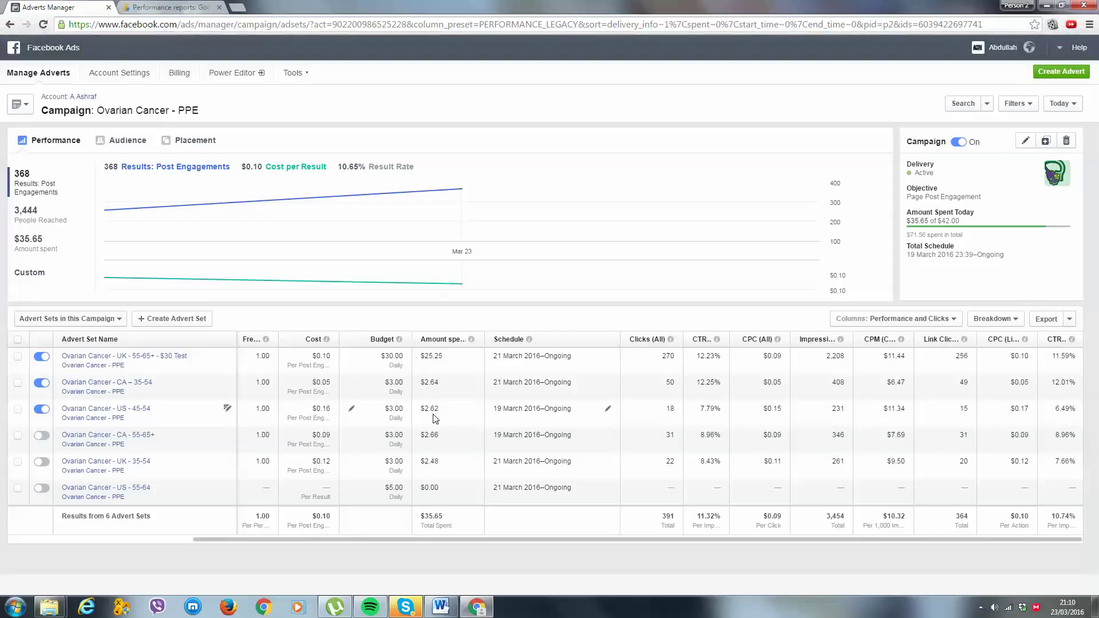
left_click(177, 11)
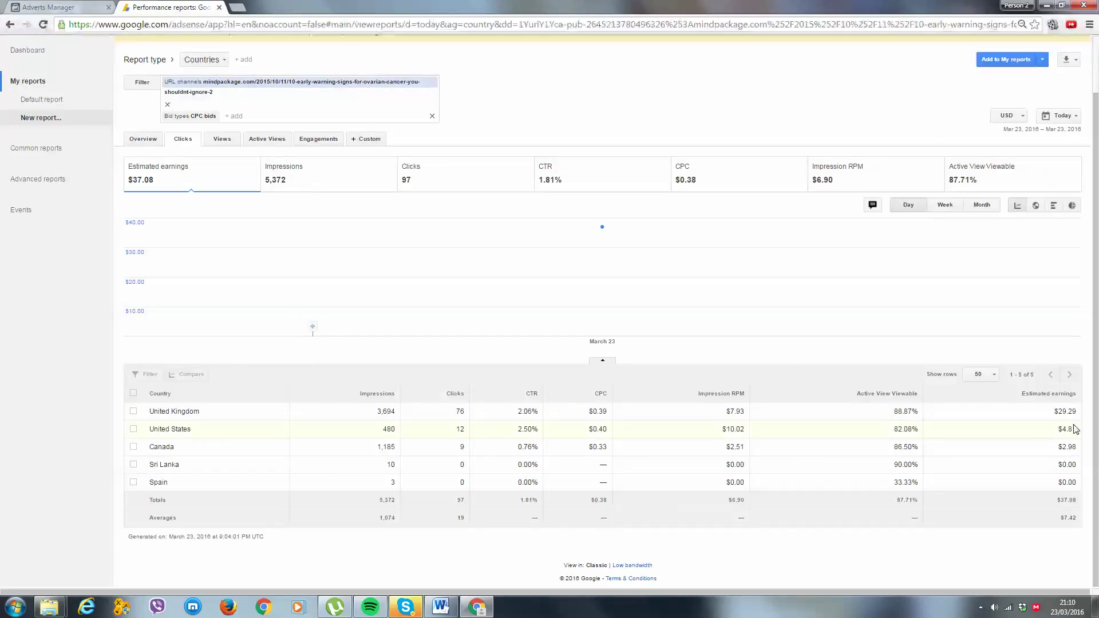
Select the $4.81 United States earnings and open a blank new browser tab.
left_click_drag(1078, 428, 1059, 428)
left_click(15, 606)
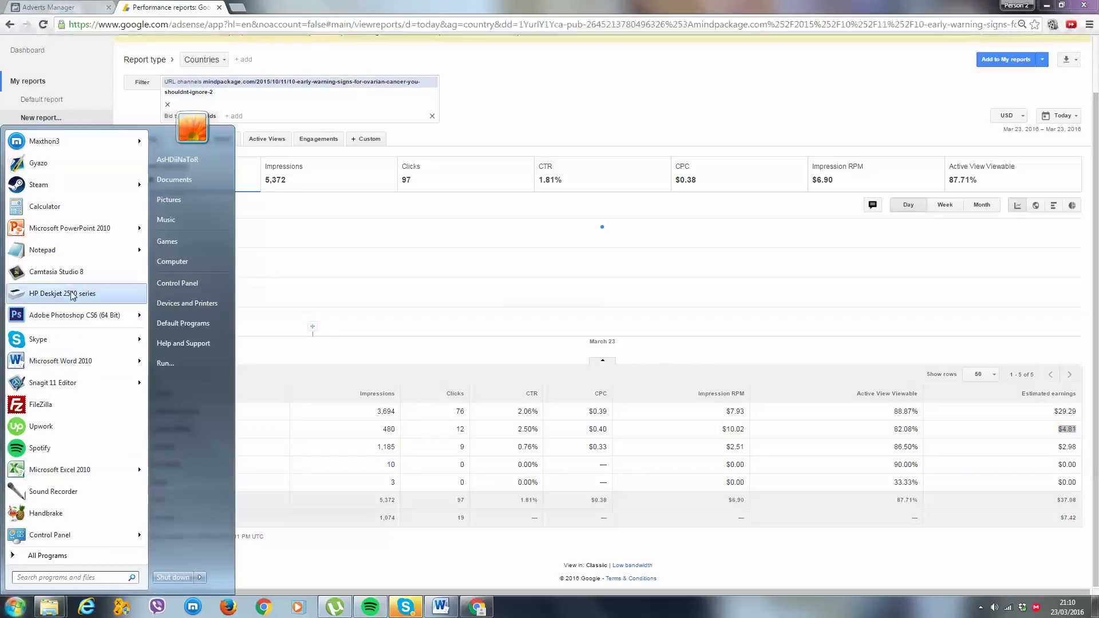
left_click(236, 7)
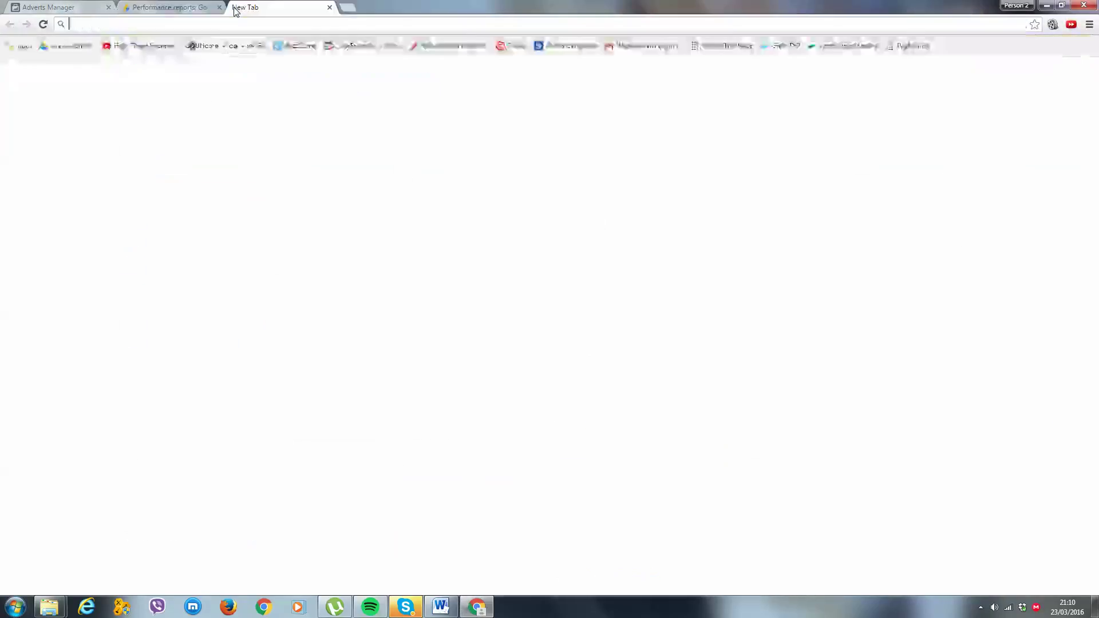
Search Google for 'roi calculator' and open the EasyCalculation ROI calculator.
type("roi calculator")
key("Return")
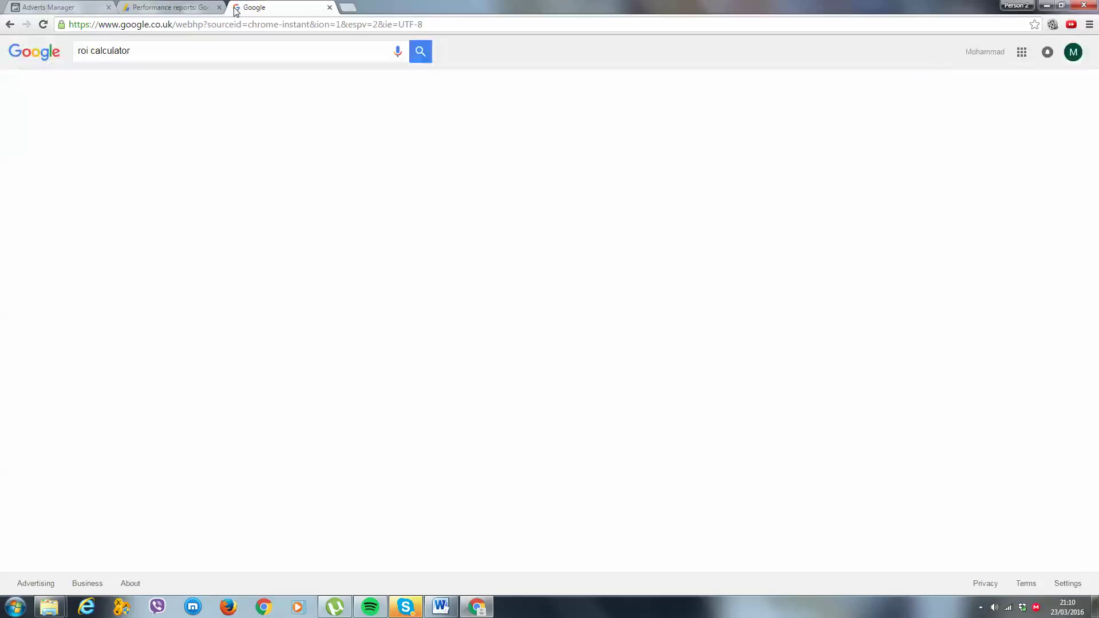
left_click(134, 141)
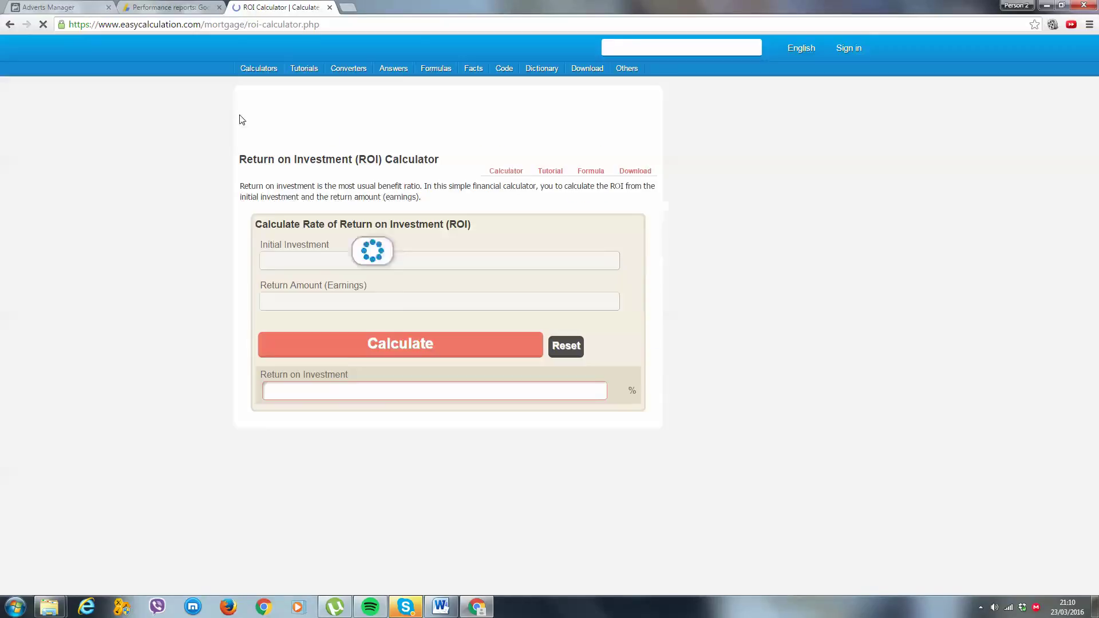
Enter 2.62 invested and 4.81 earned, giving an 83.59% return, then return to AdSense.
left_click(337, 258)
type("2")
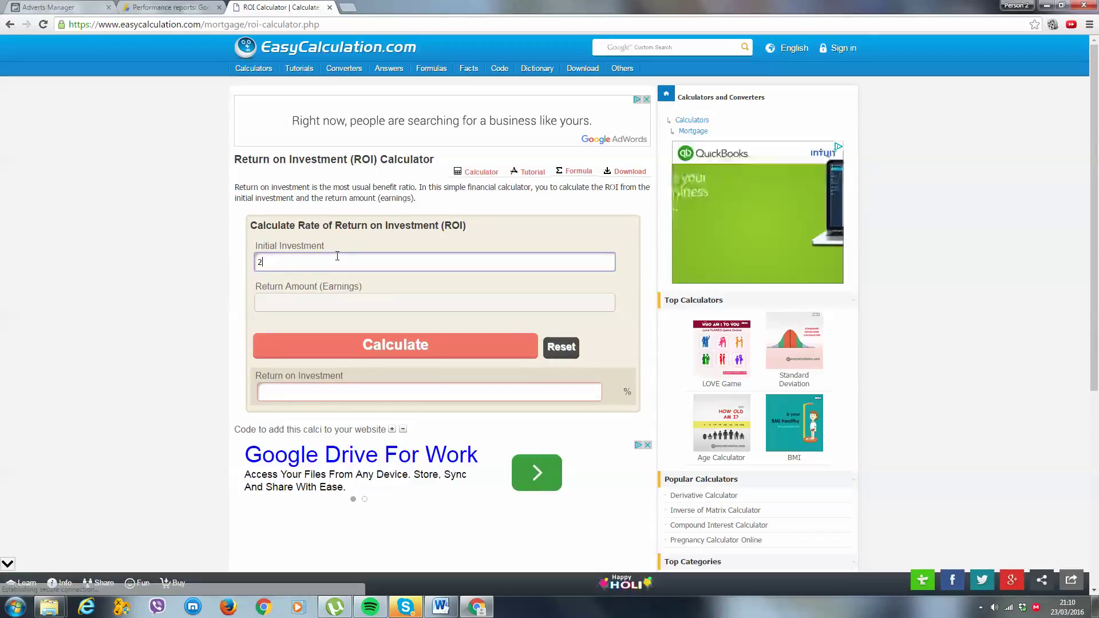
type(".4")
left_click(39, 6)
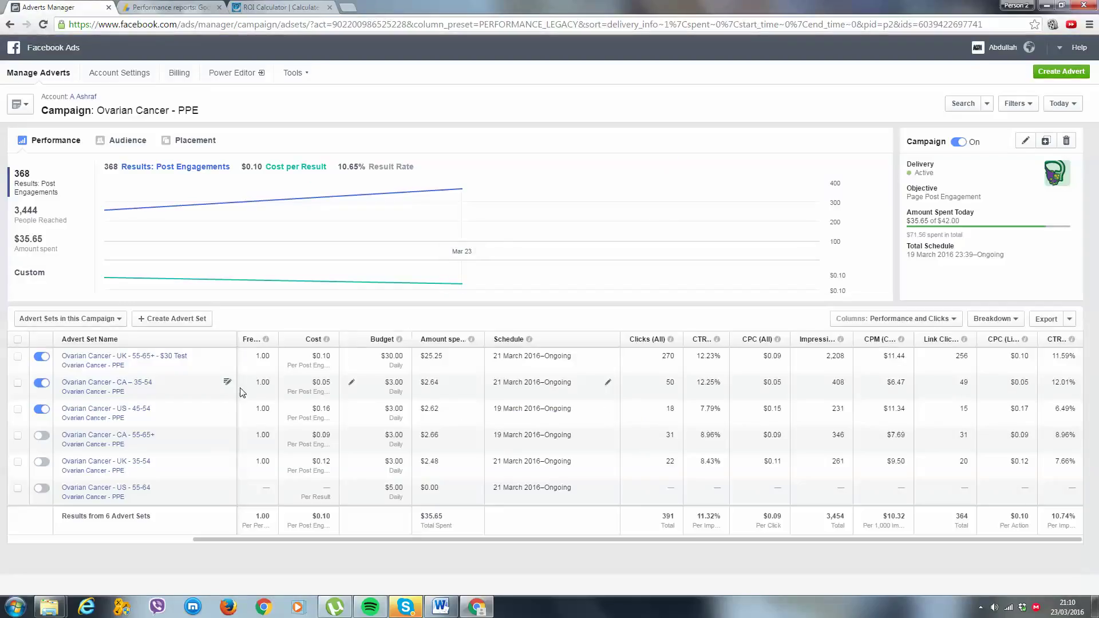
left_click(206, 7)
left_click(273, 7)
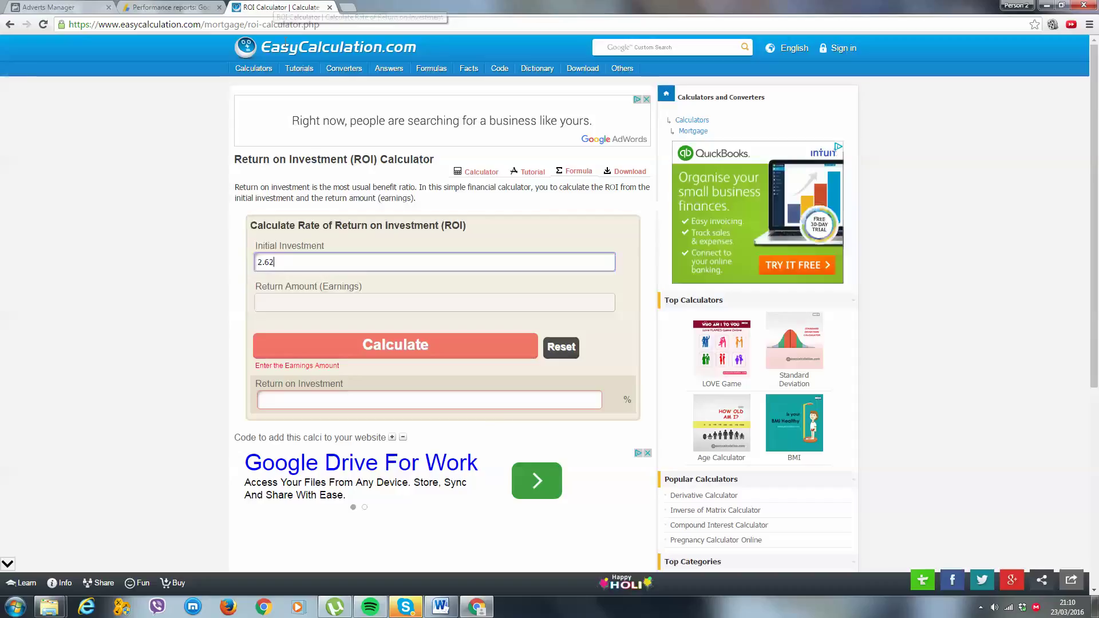
left_click(324, 296)
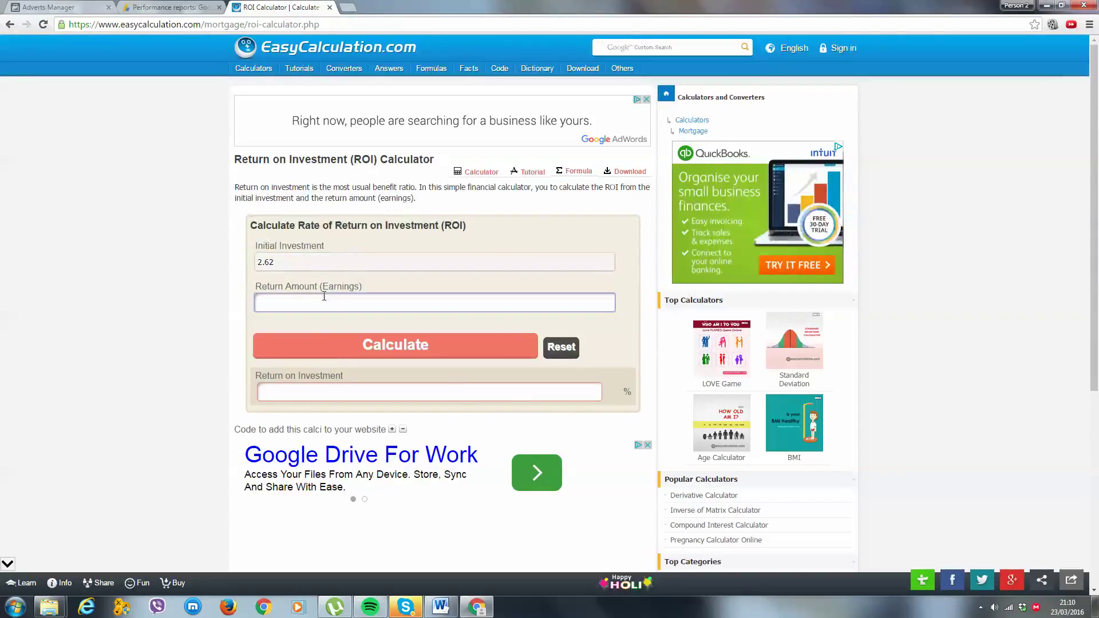
type("4.81")
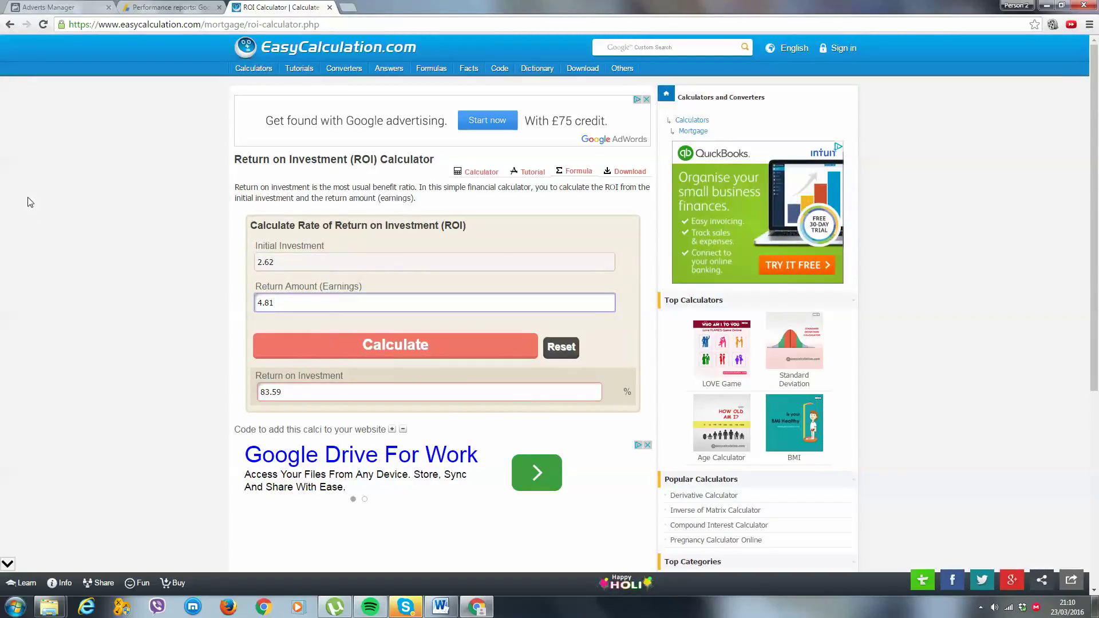
left_click(166, 6)
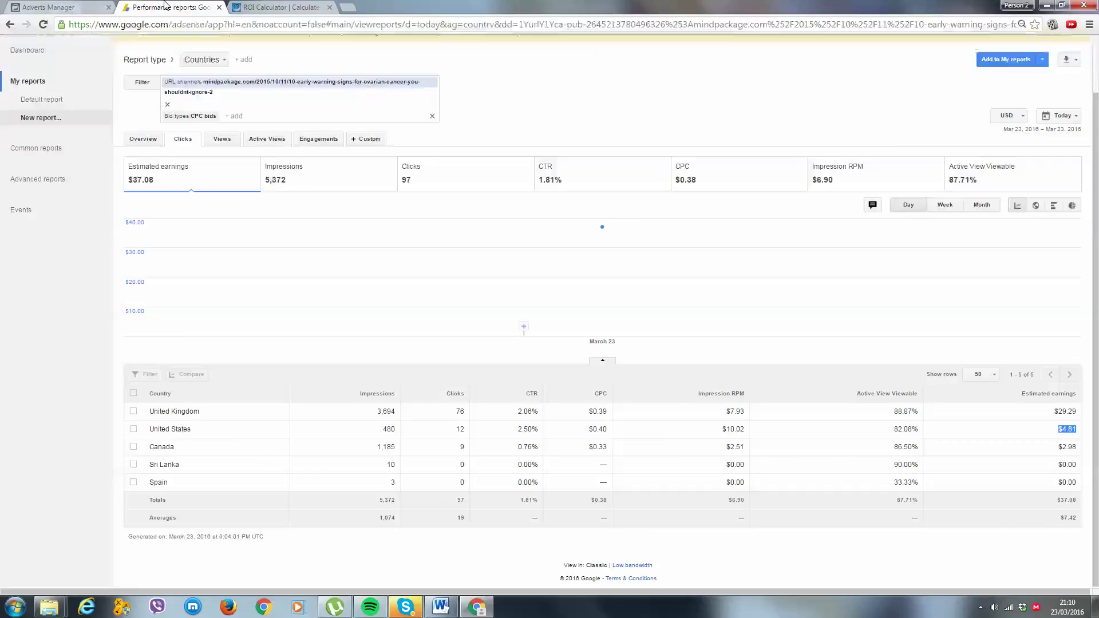
Review the US - 45-54 advert set's cost, $0.17 link CPC and 6.49% CTR, then launch Power Editor.
left_click(102, 7)
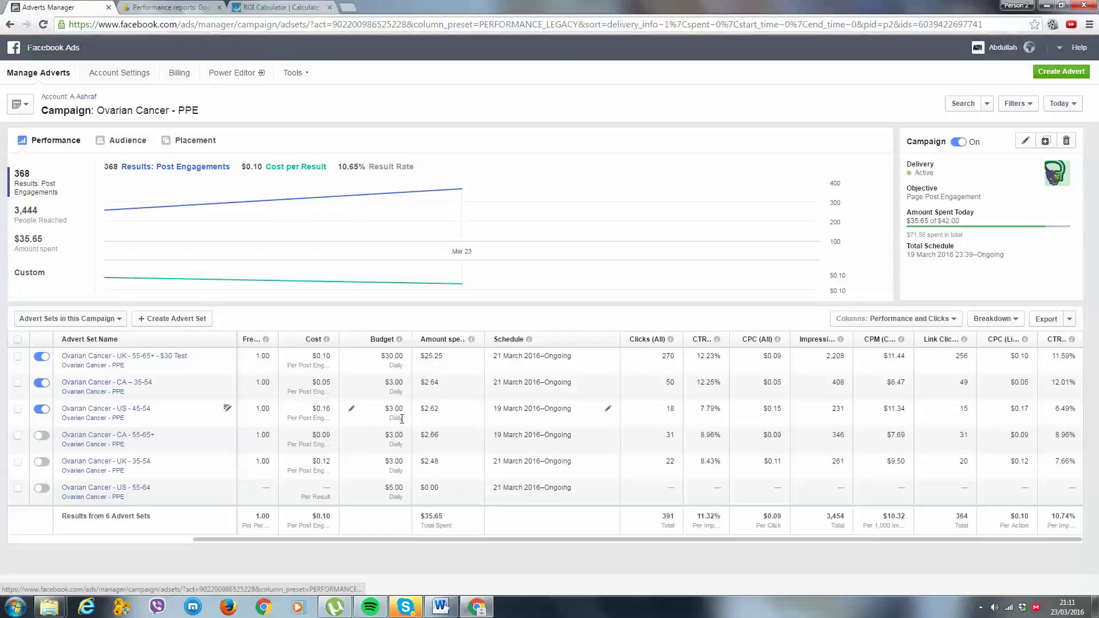
left_click_drag(331, 408, 321, 407)
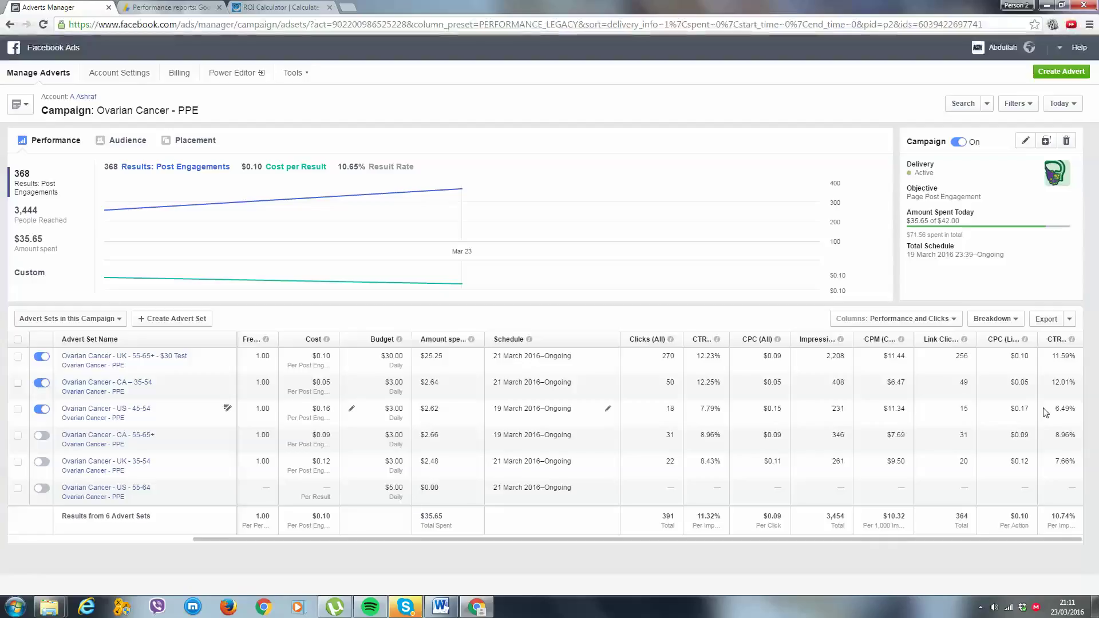
left_click_drag(1030, 409, 1012, 407)
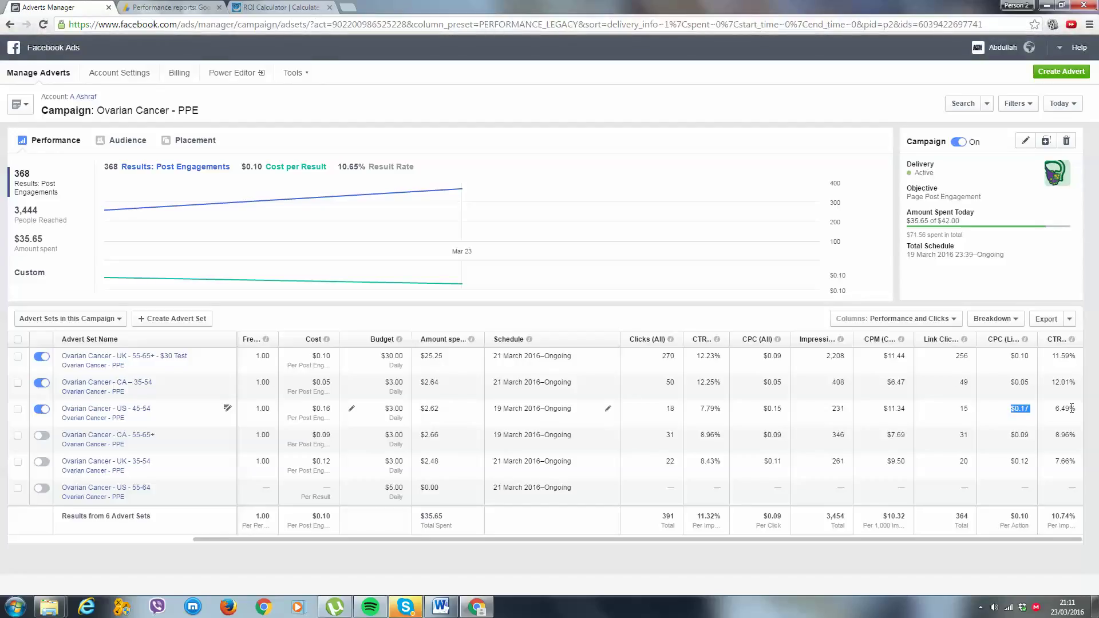
left_click_drag(1076, 408, 1054, 412)
left_click(1054, 412)
left_click(236, 72)
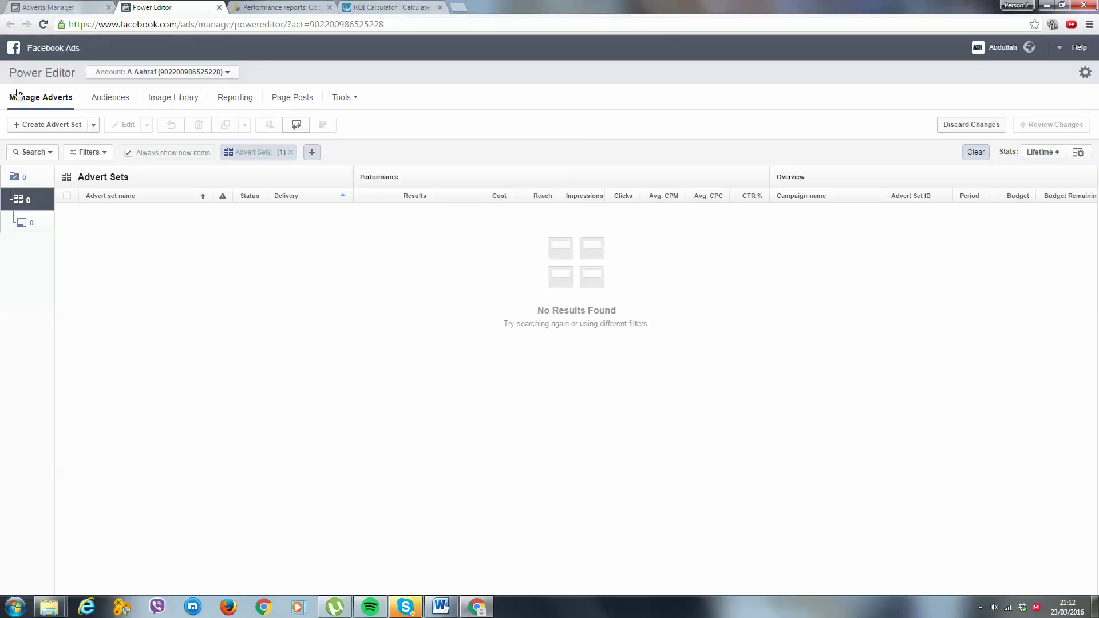
Clear the filter, list Ovarian Cancer - PPE's six advert sets, and select US - 45-54.
left_click(291, 152)
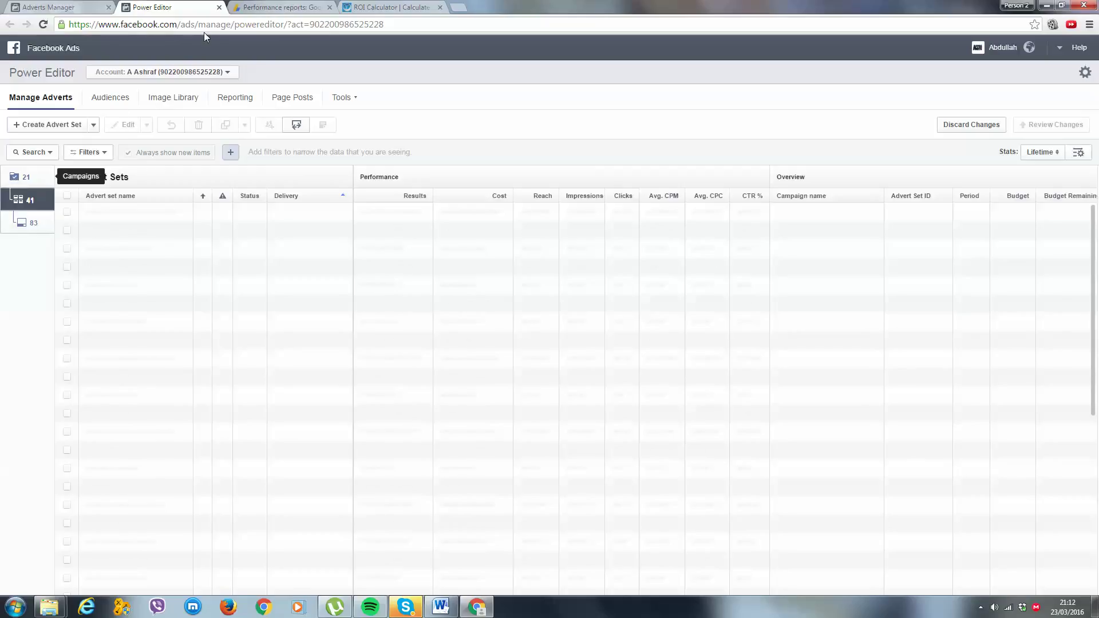
left_click(51, 187)
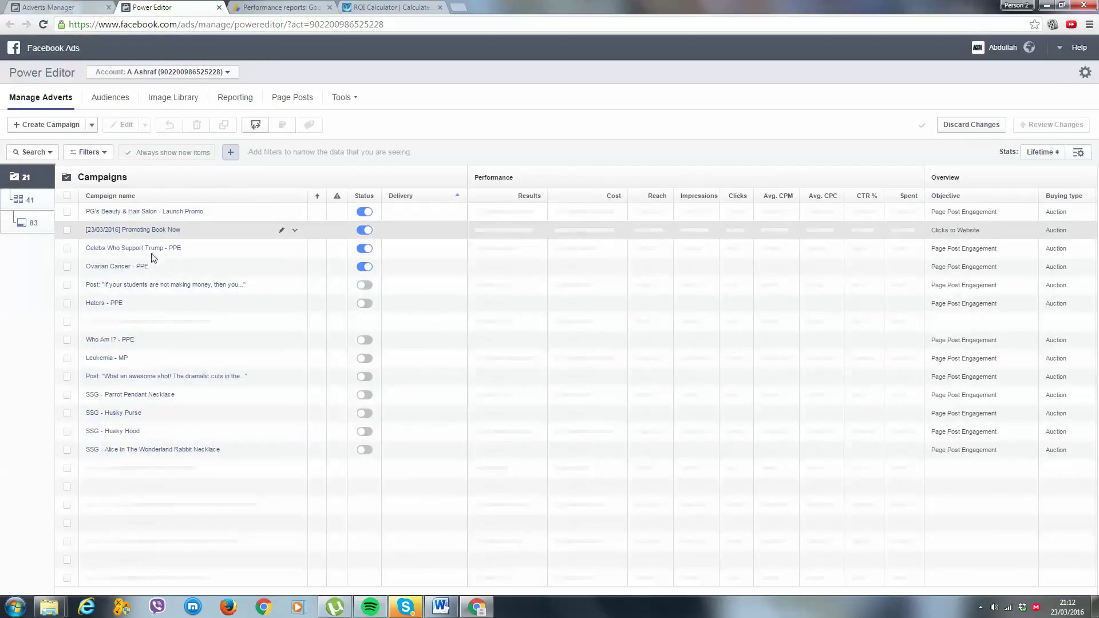
left_click(143, 268)
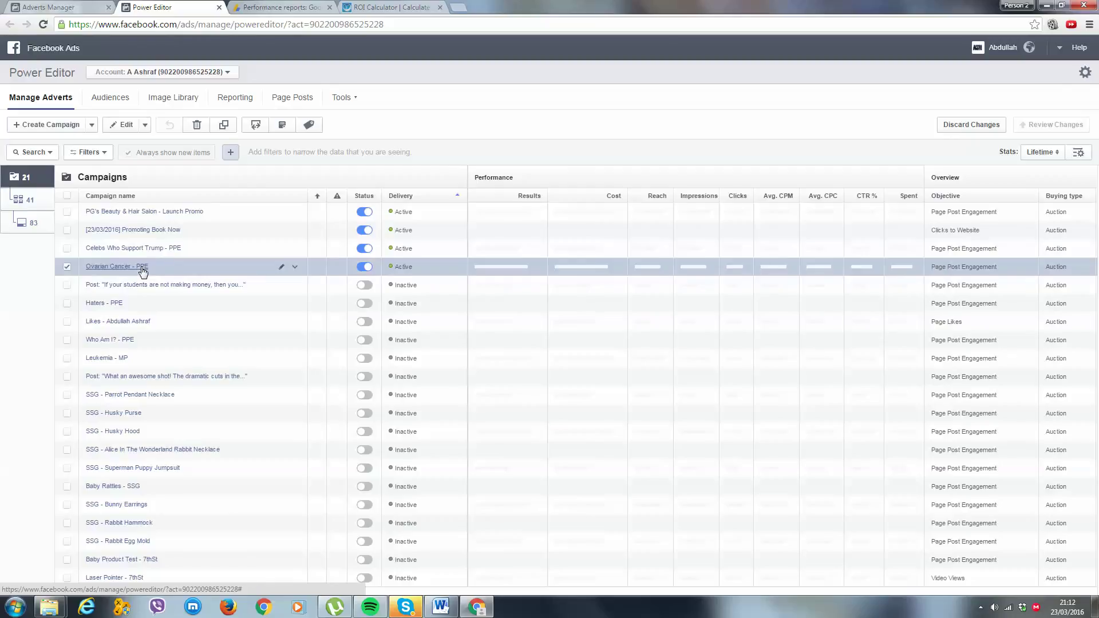
left_click(143, 268)
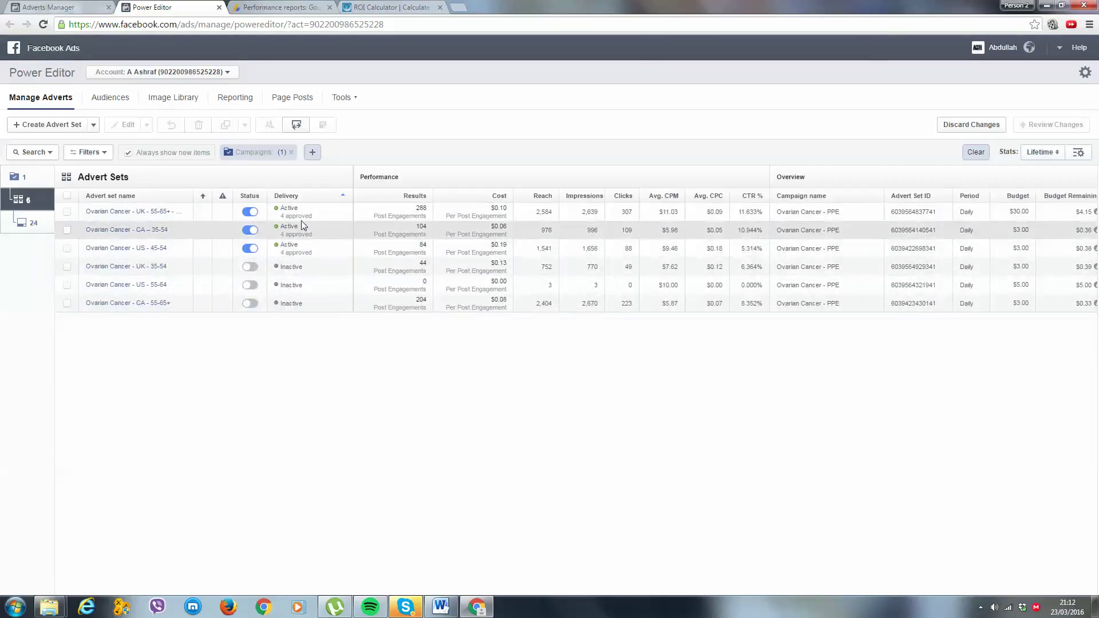
left_click(296, 250)
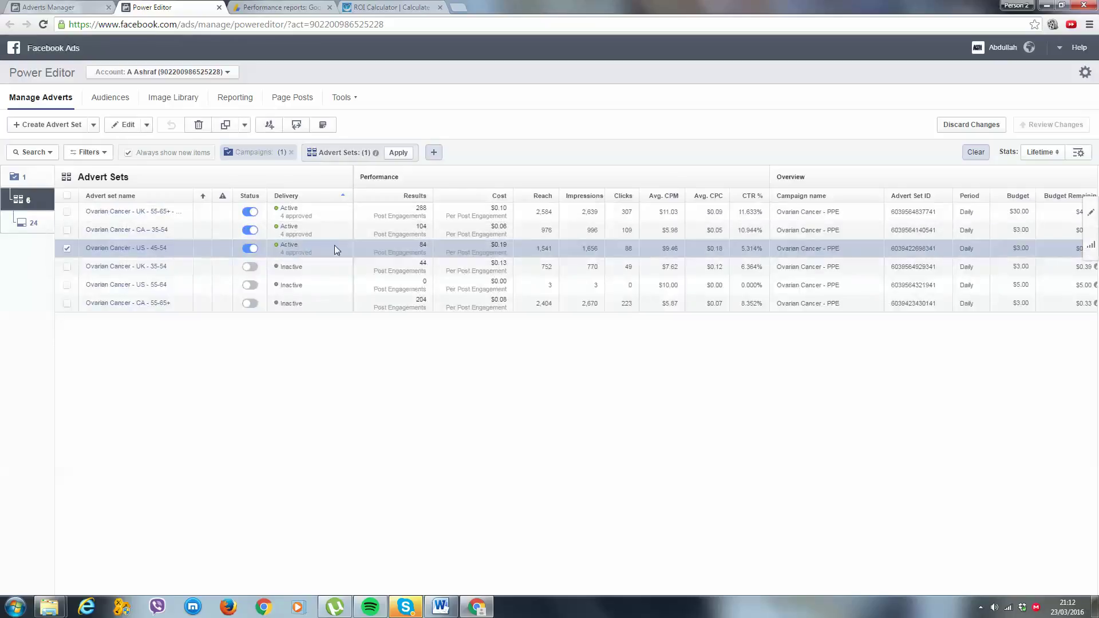
left_click(1092, 220)
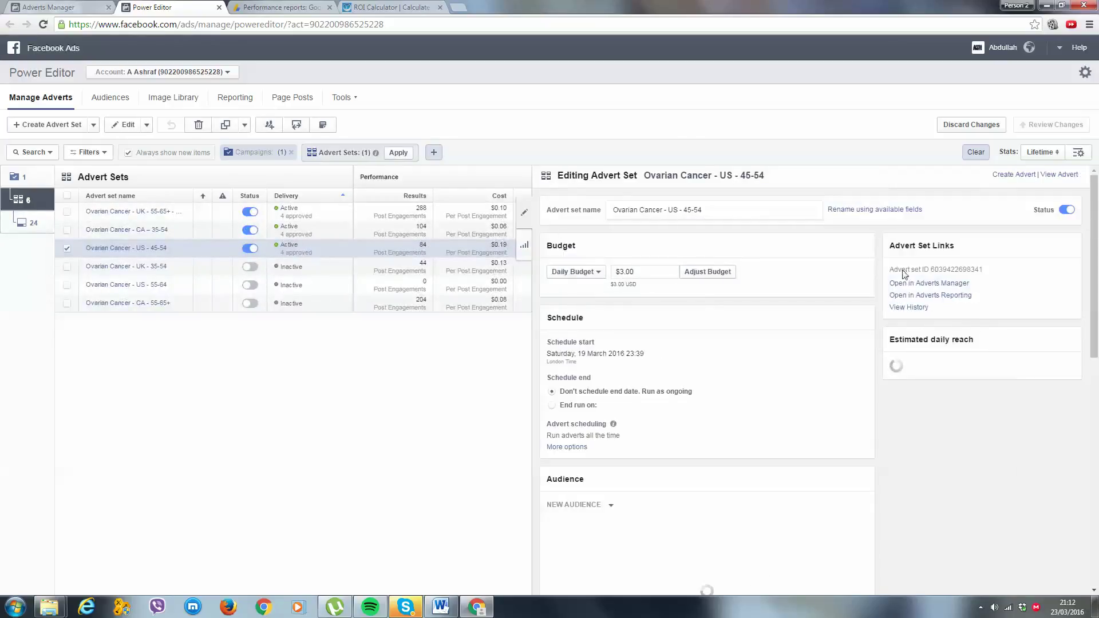
scroll(739, 301, "down", 5)
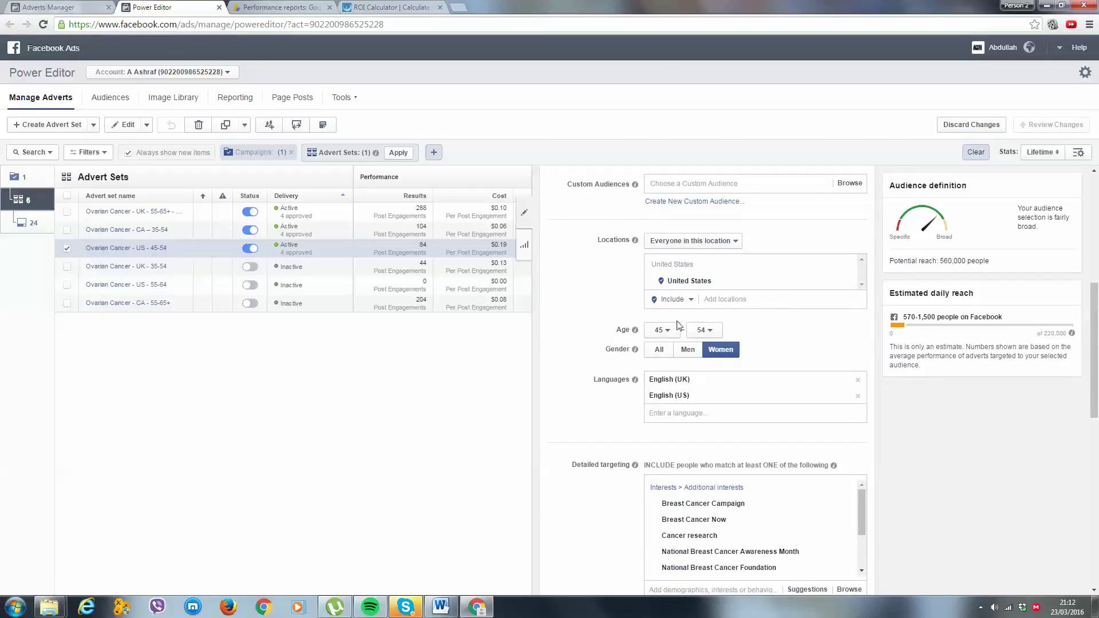
left_click_drag(1049, 259, 933, 259)
left_click(987, 261)
scroll(874, 486, "down", 4)
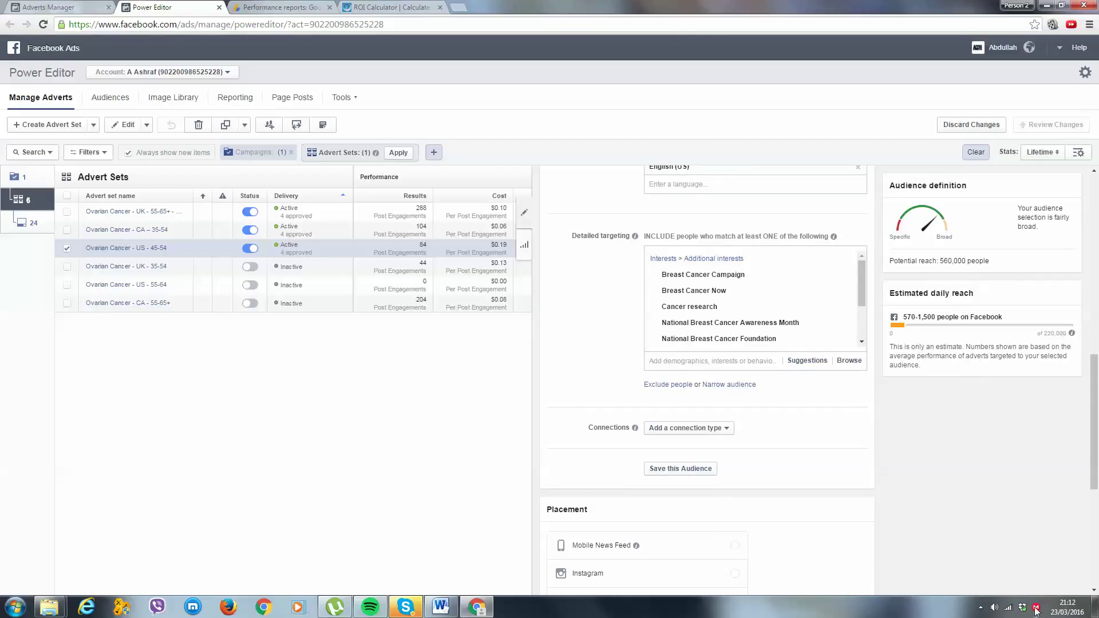
left_click(981, 607)
left_click(1057, 570)
left_click_drag(988, 261, 943, 263)
left_click(1028, 291)
left_click(727, 366)
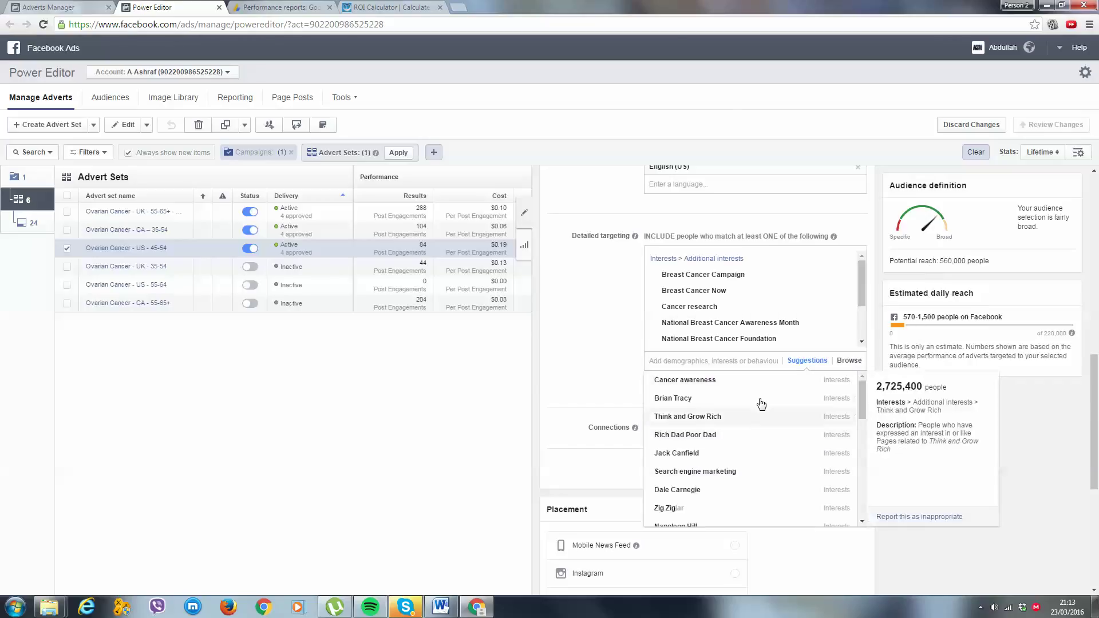
scroll(739, 395, "down", 1)
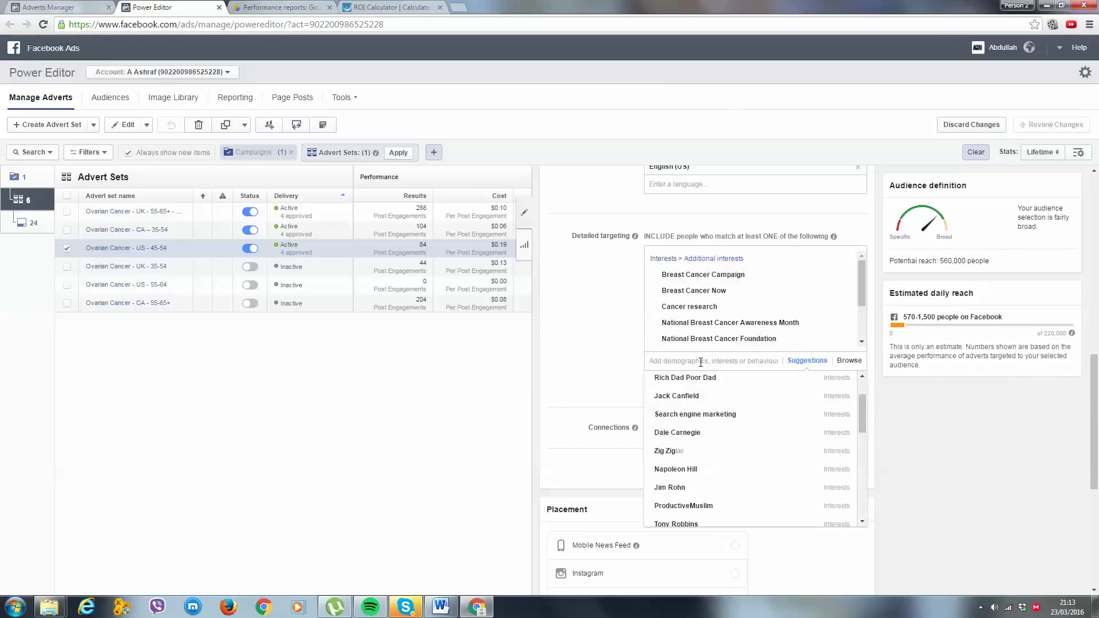
type("brea")
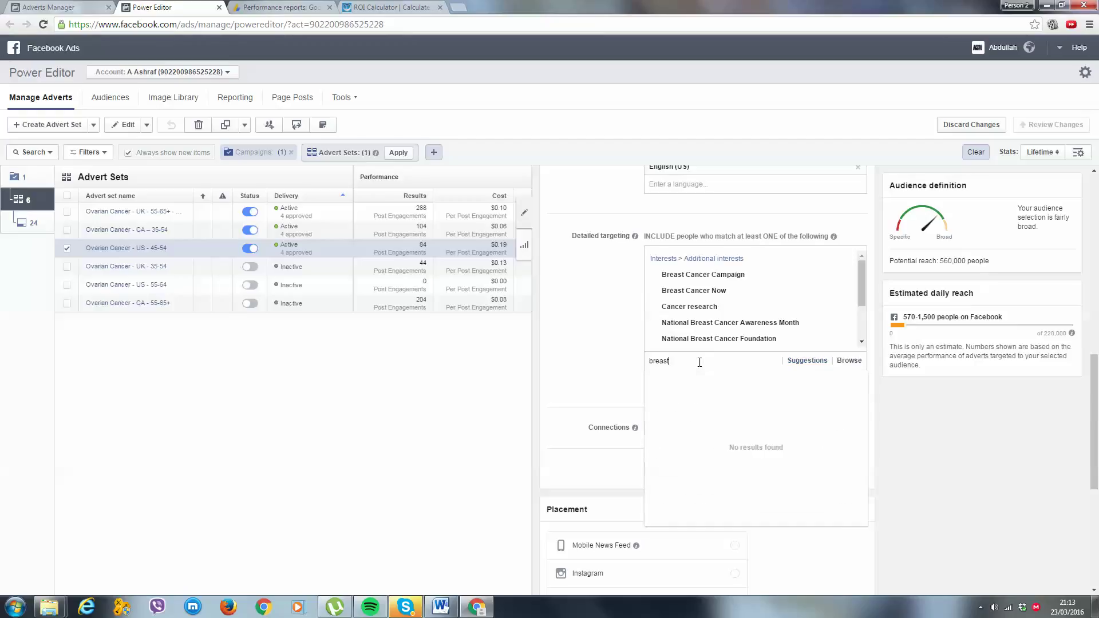
type("st")
key("BackSpace")
key("BackSpace")
key("BackSpace")
key("BackSpace")
key("BackSpace")
key("BackSpace")
left_click(610, 281)
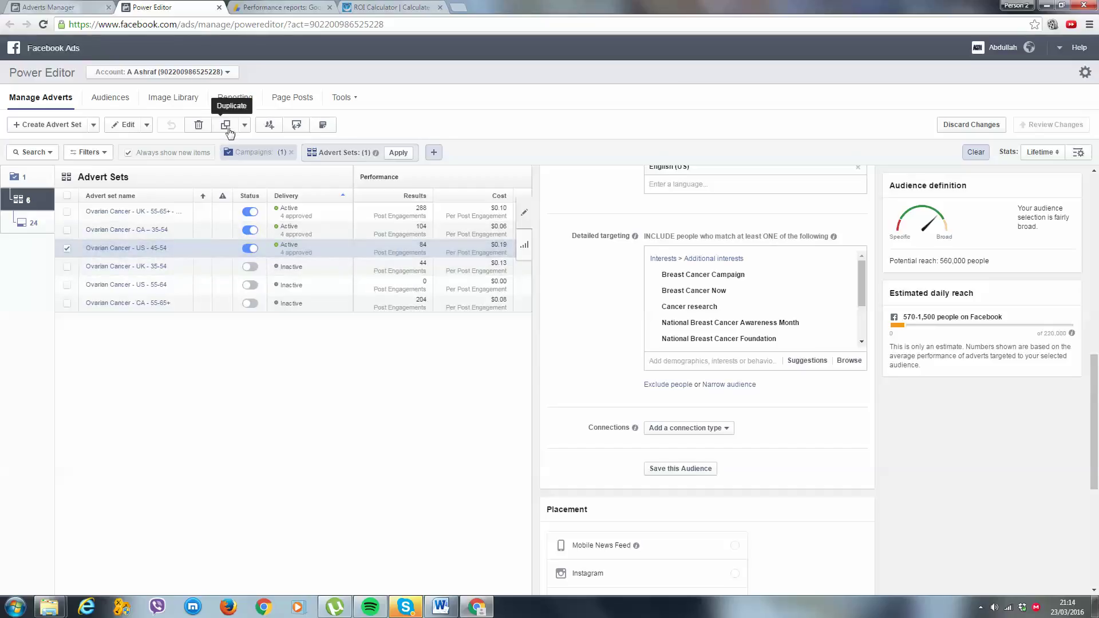
Duplicate the US 45-54 advert set into the same campaign and rename it 'Ovarian Cancer - US - 45-48'.
left_click(227, 126)
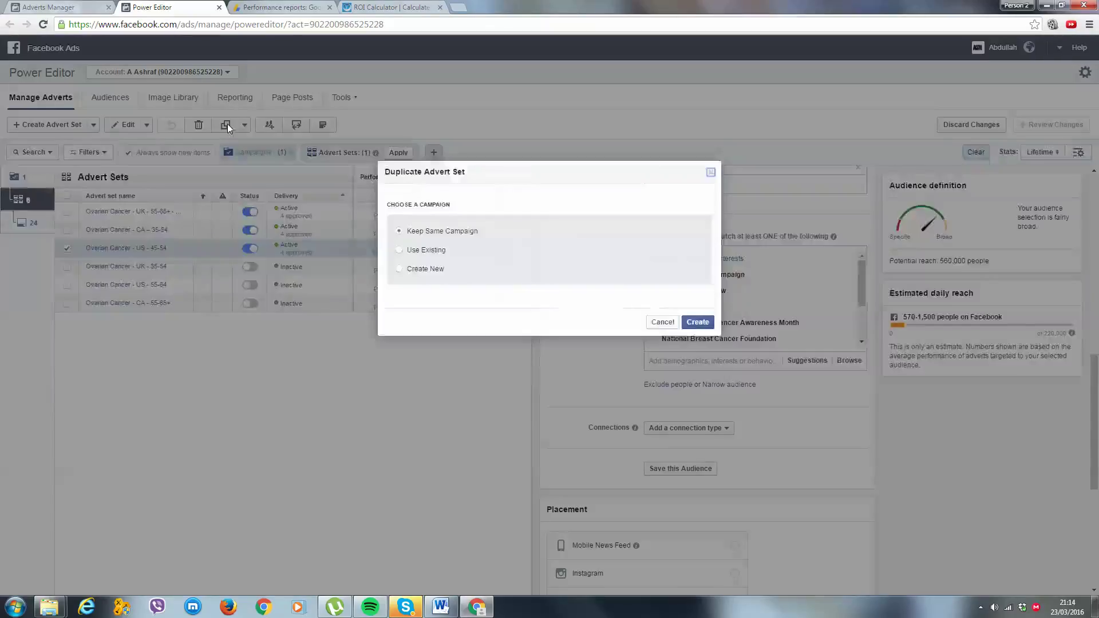
left_click(690, 323)
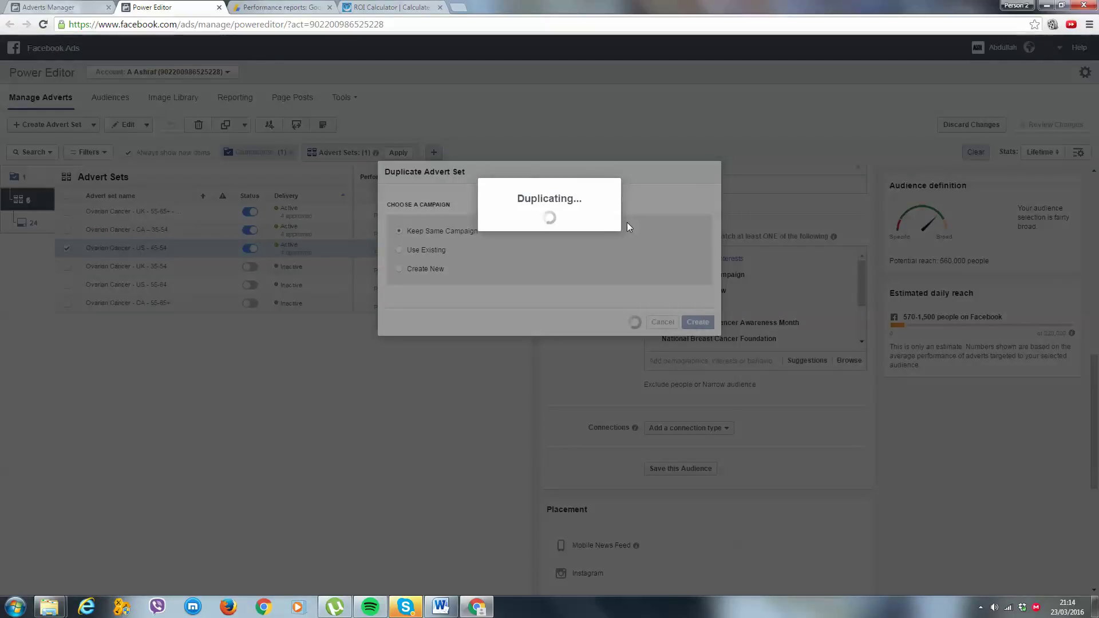
scroll(747, 281, "up", 5)
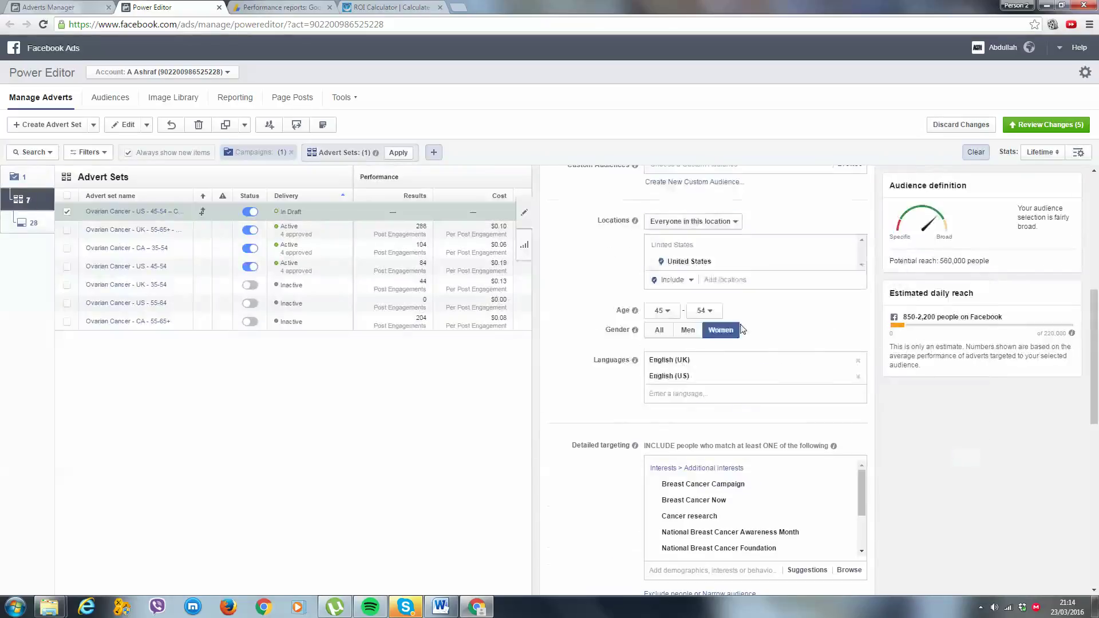
scroll(740, 320, "up", 5)
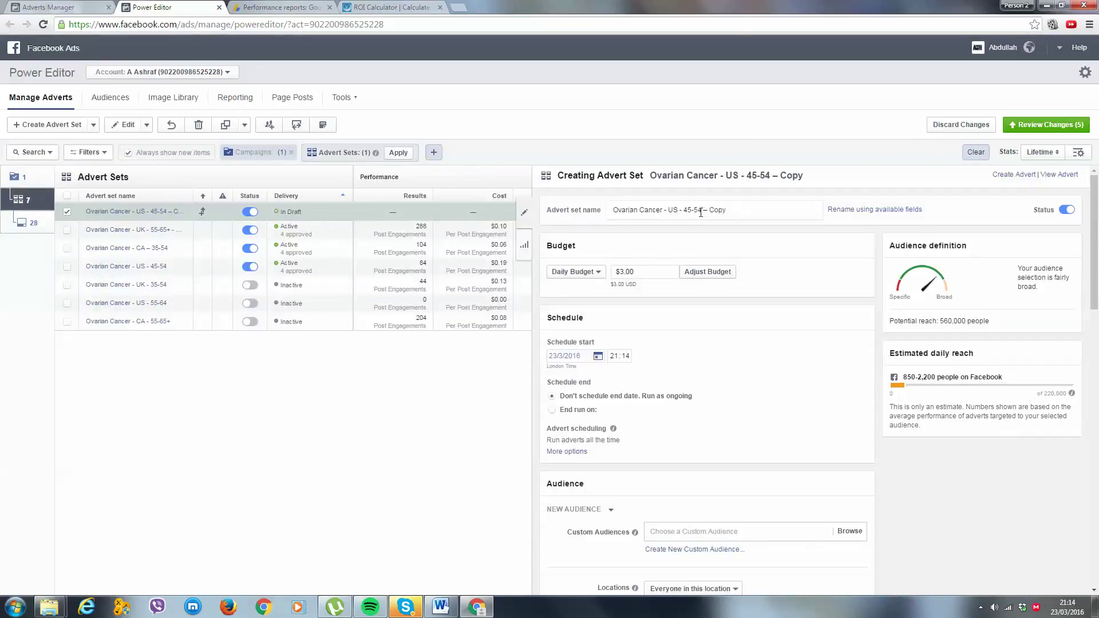
left_click_drag(733, 207, 698, 213)
key("BackSpace")
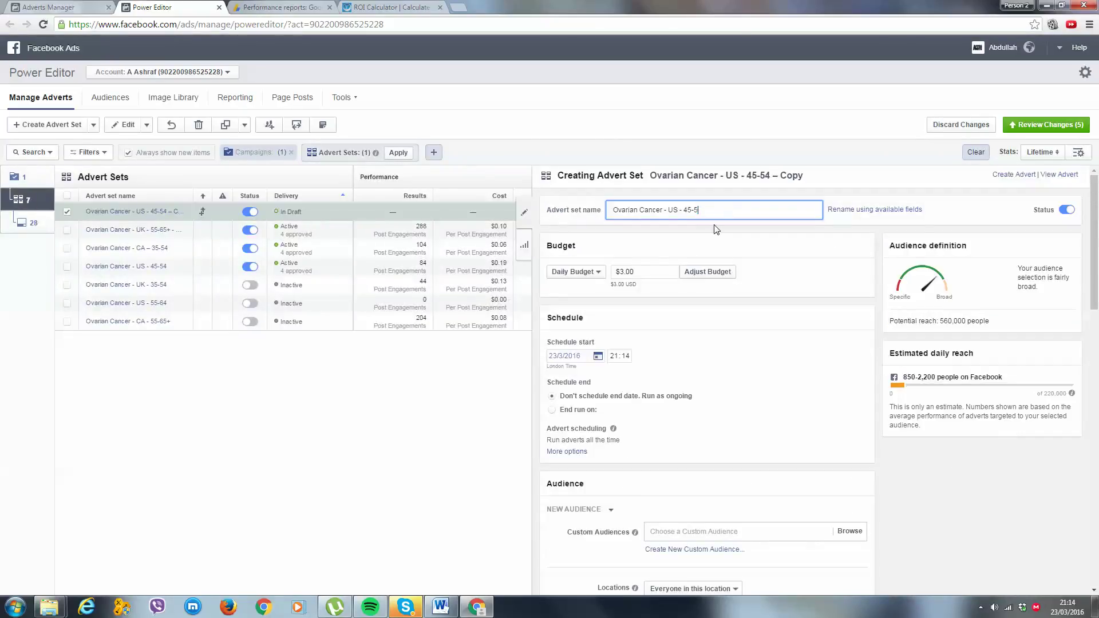
type("-")
Set the copy's maximum age to 48, cutting potential reach to 260,000.
scroll(707, 457, "down", 4)
left_click(706, 450)
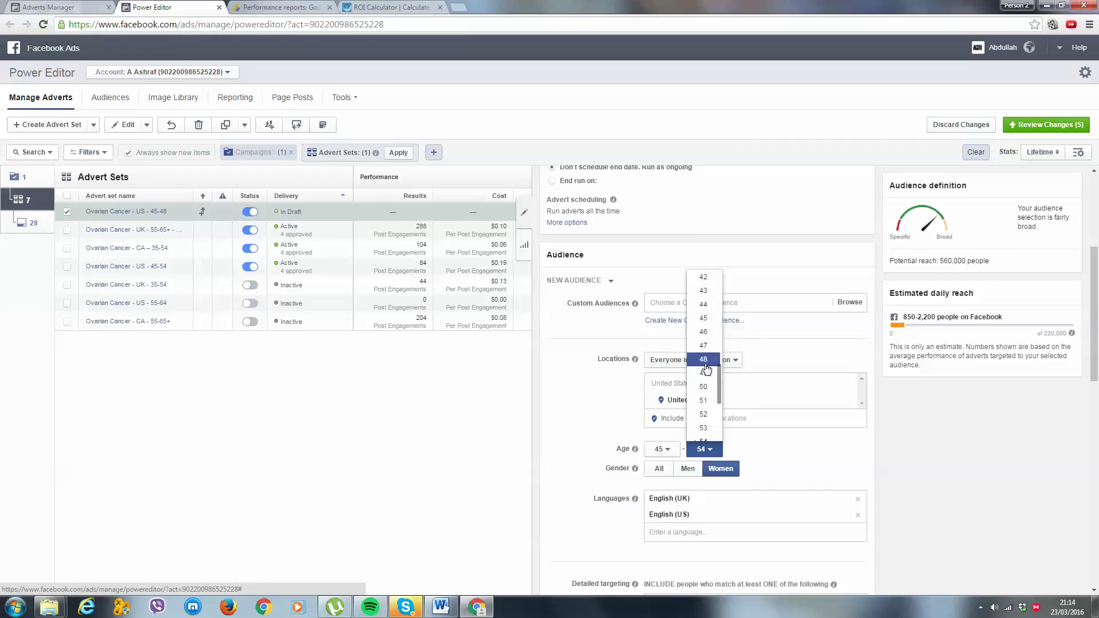
left_click(703, 359)
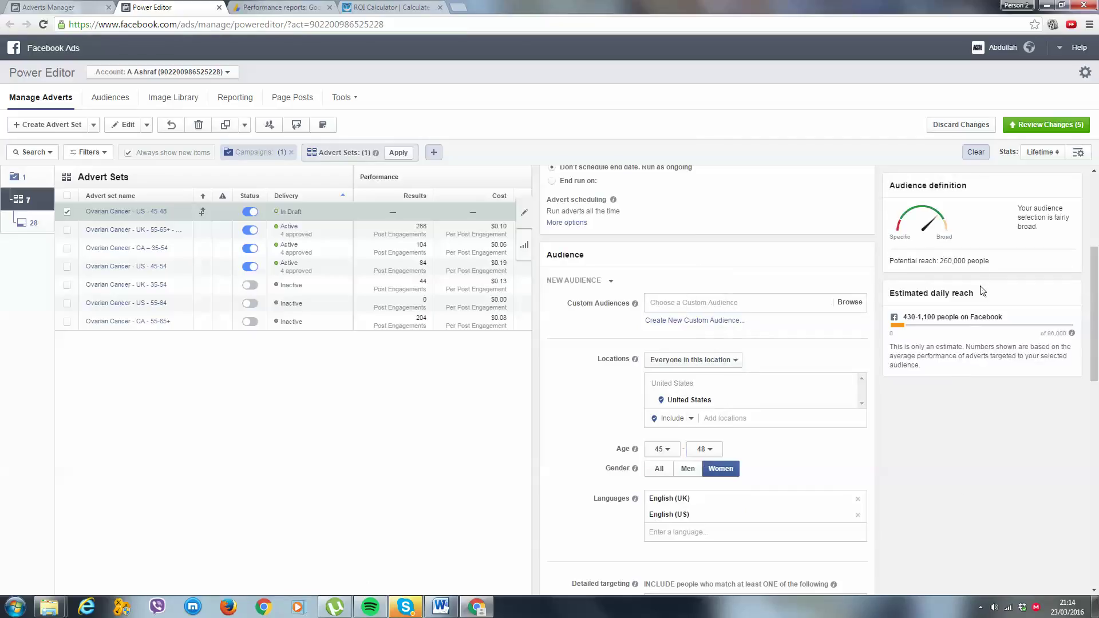
left_click_drag(980, 264, 919, 250)
left_click(960, 257)
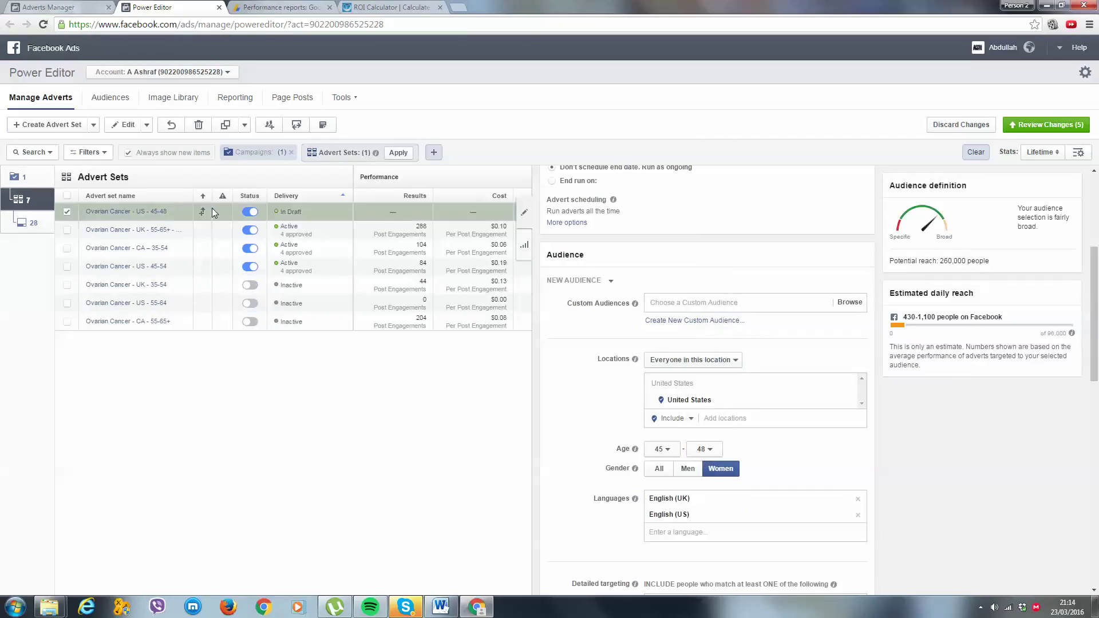
Duplicate the 45-48 advert set in the same campaign and rename it 'Ovarian Cancer - US - 49-52'.
left_click(225, 124)
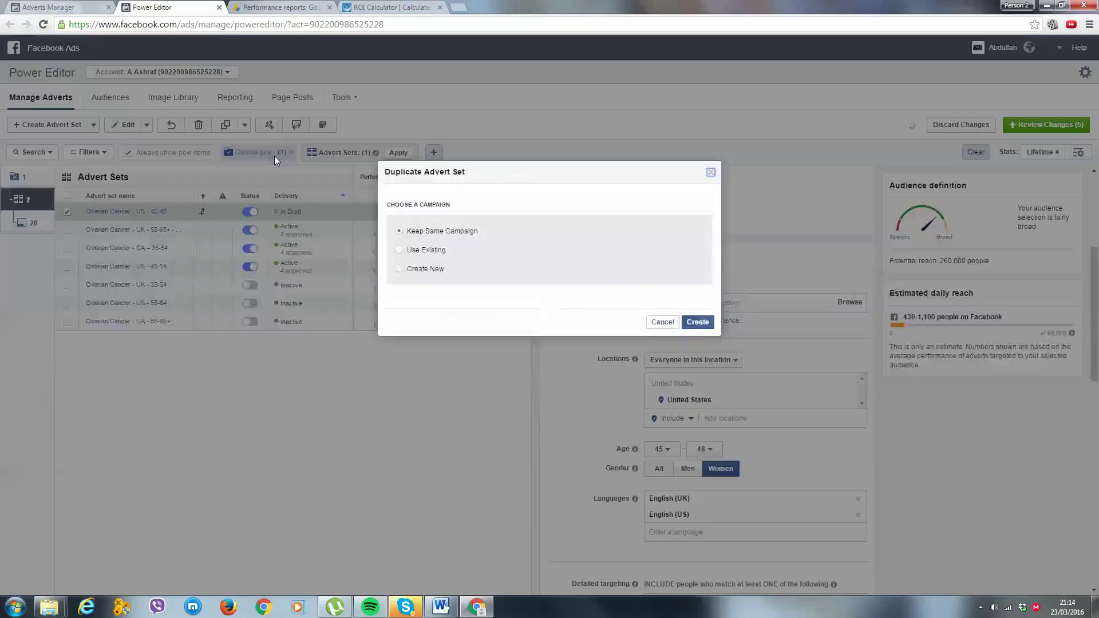
left_click(699, 323)
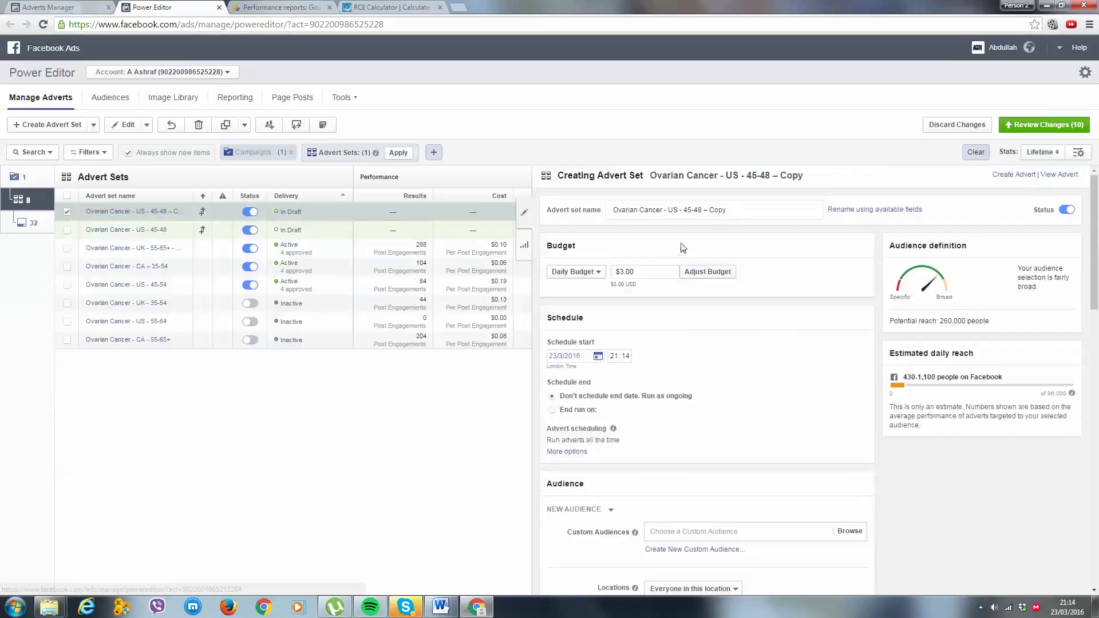
left_click_drag(727, 211, 689, 213)
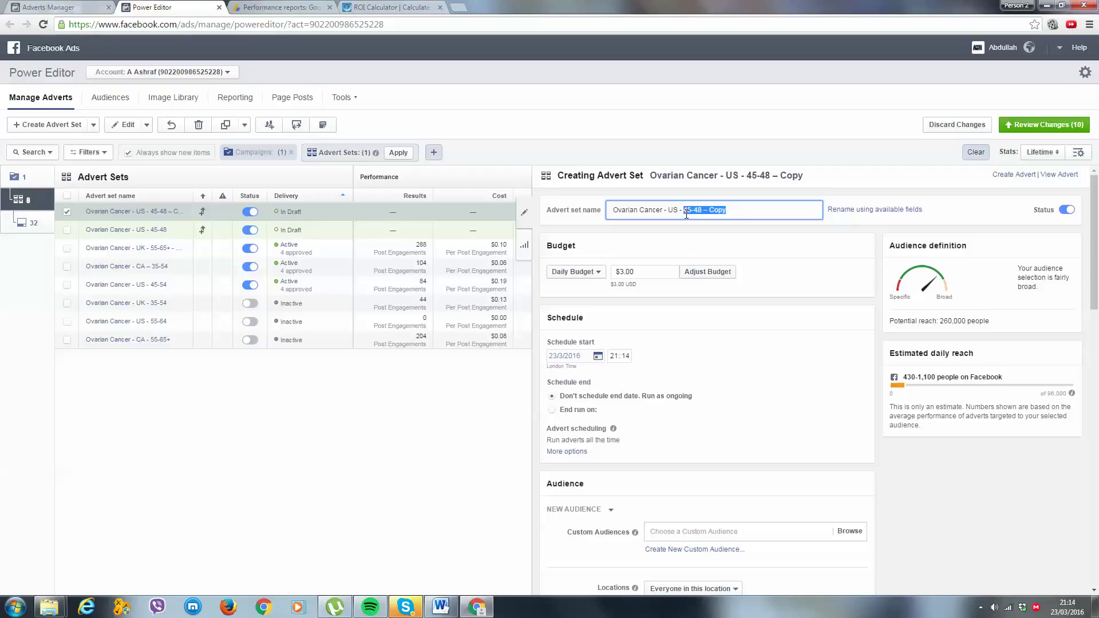
type("49-52")
Set the new advert set's age range to 49 through 52.
scroll(694, 262, "down", 5)
left_click(669, 392)
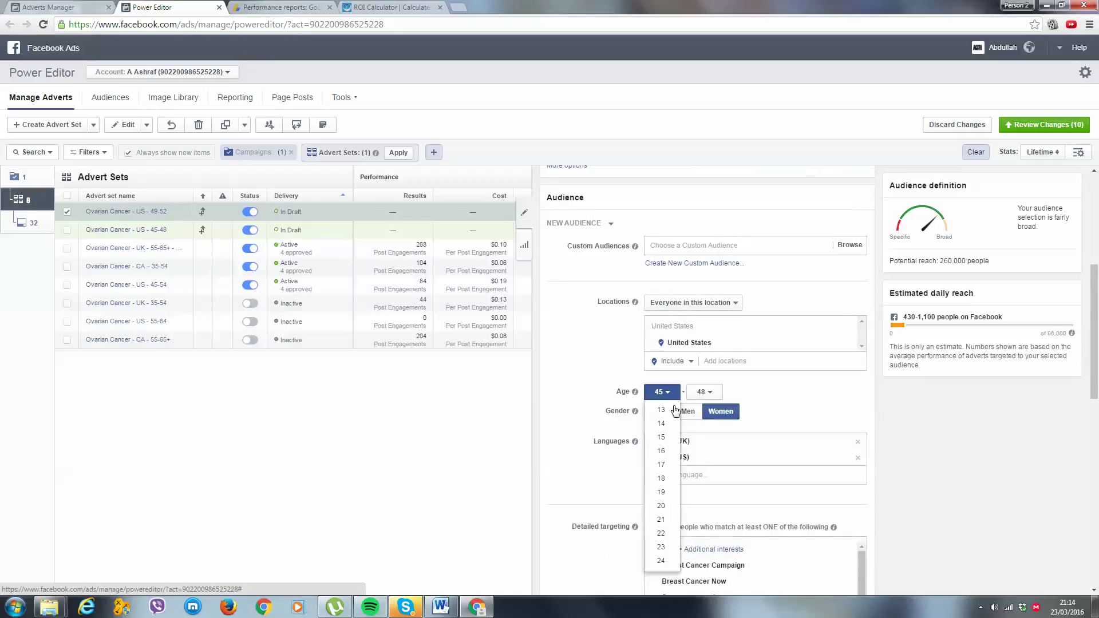
scroll(669, 498, "down", 2)
left_click(666, 504)
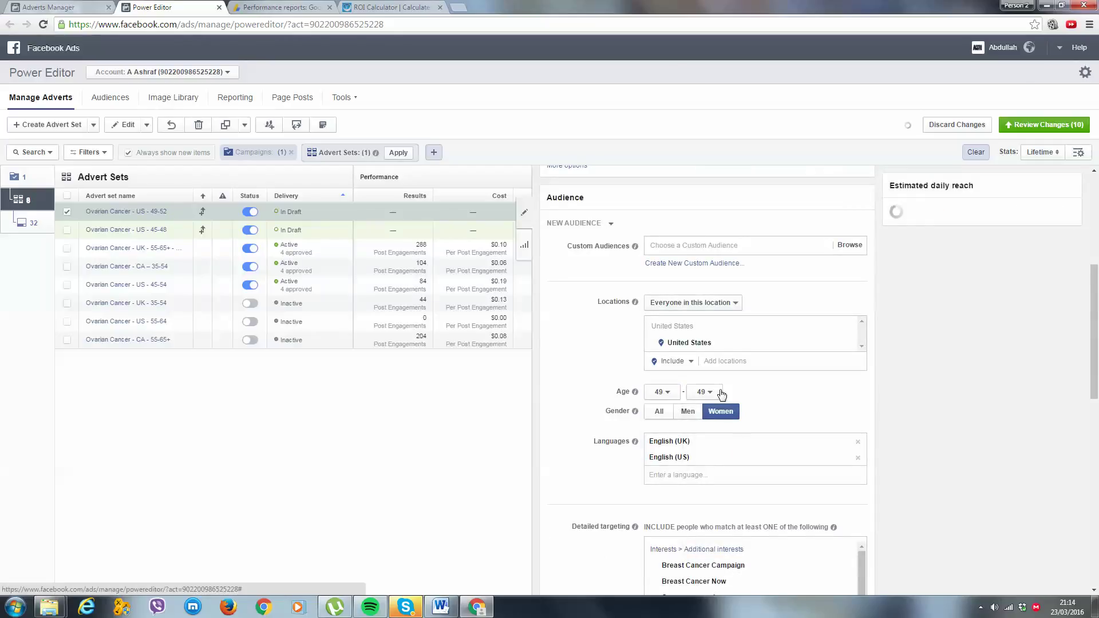
left_click(719, 394)
scroll(705, 491, "down", 8)
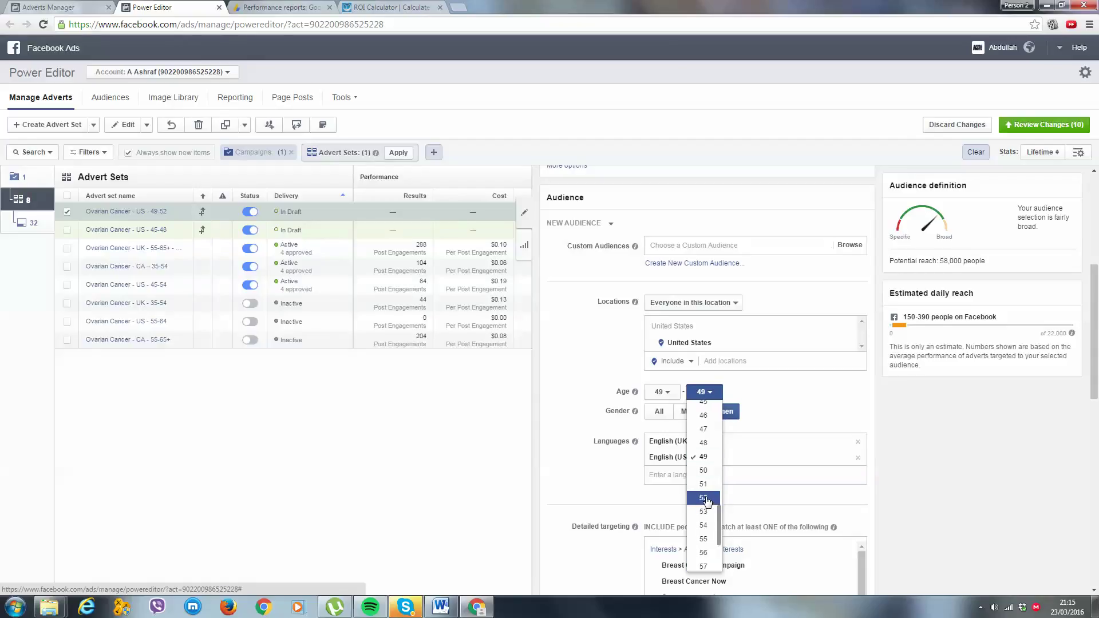
left_click(708, 500)
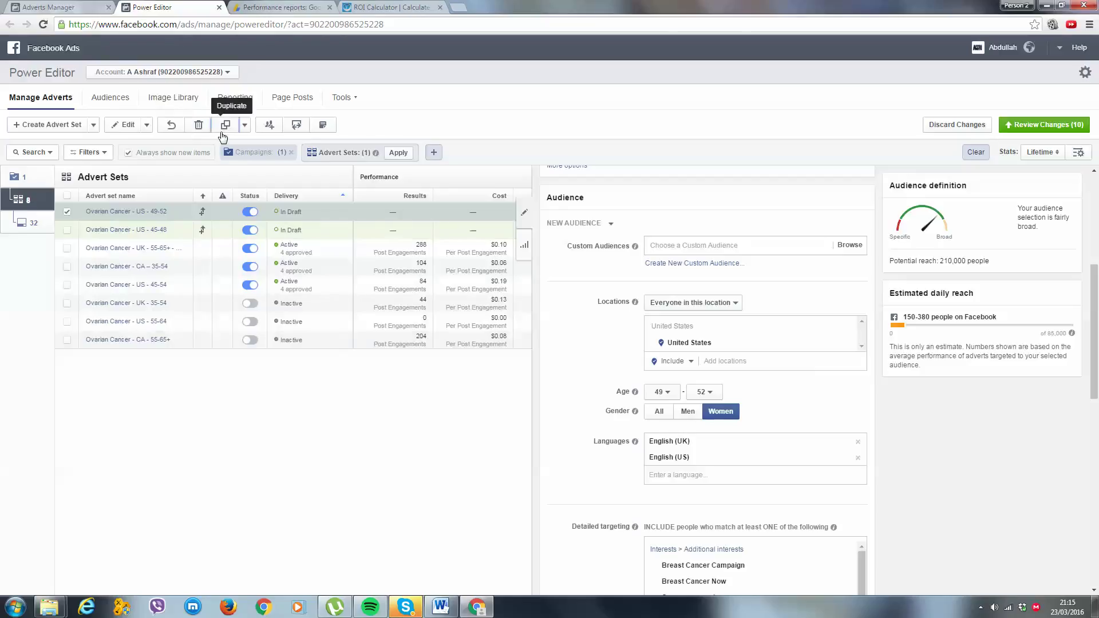
Duplicate the US 49-52 ad set into the same campaign and set the minimum age to 53.
left_click(225, 125)
left_click(697, 322)
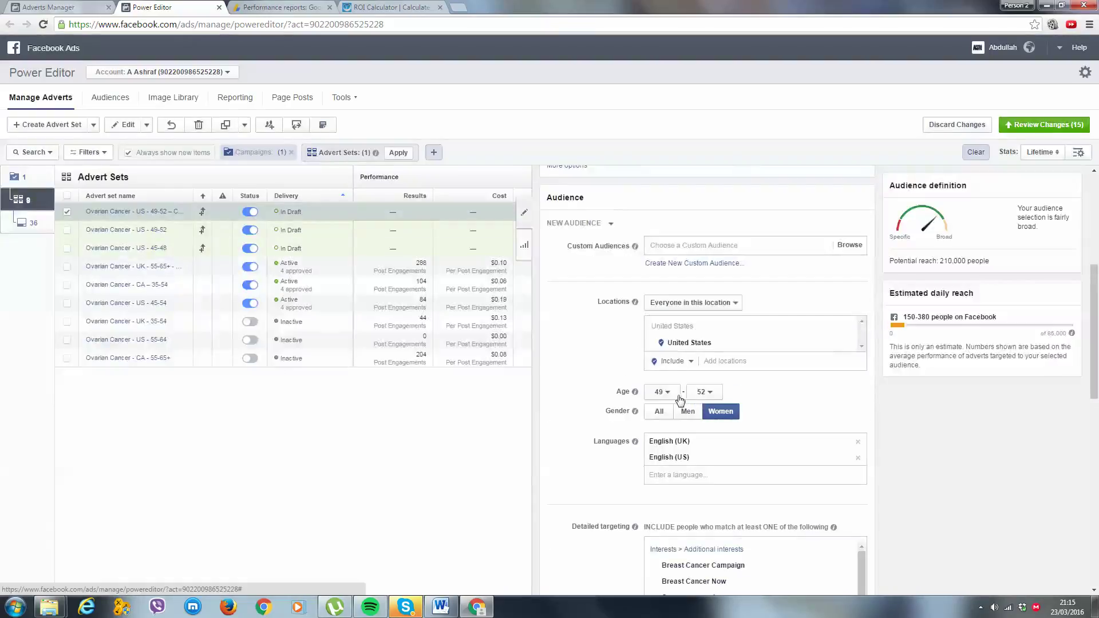
left_click(663, 393)
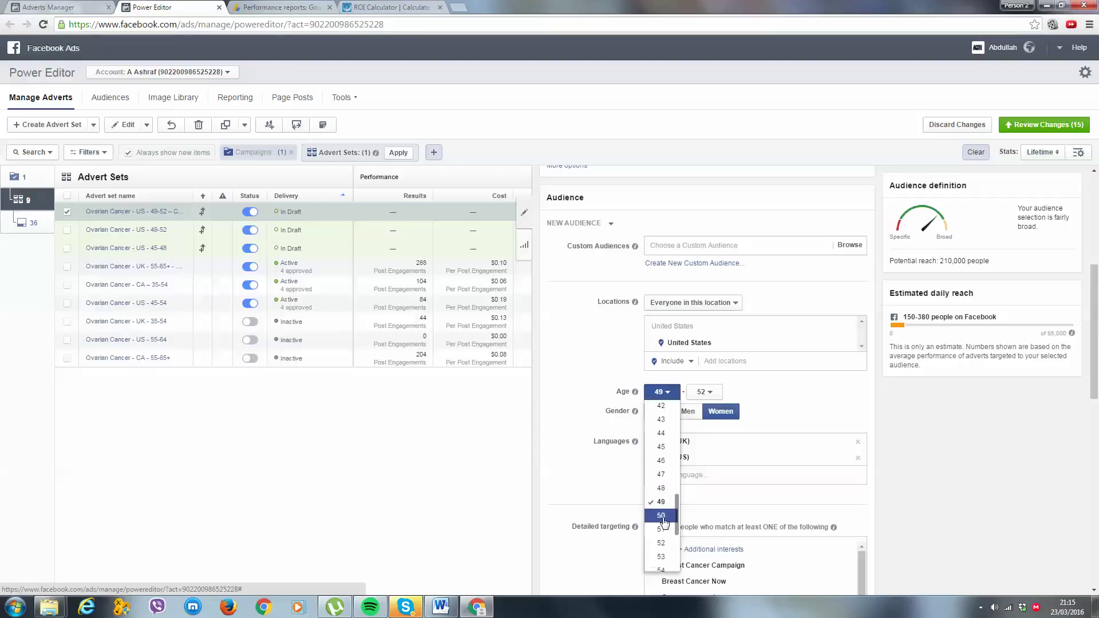
scroll(665, 512, "down", 2)
left_click(701, 392)
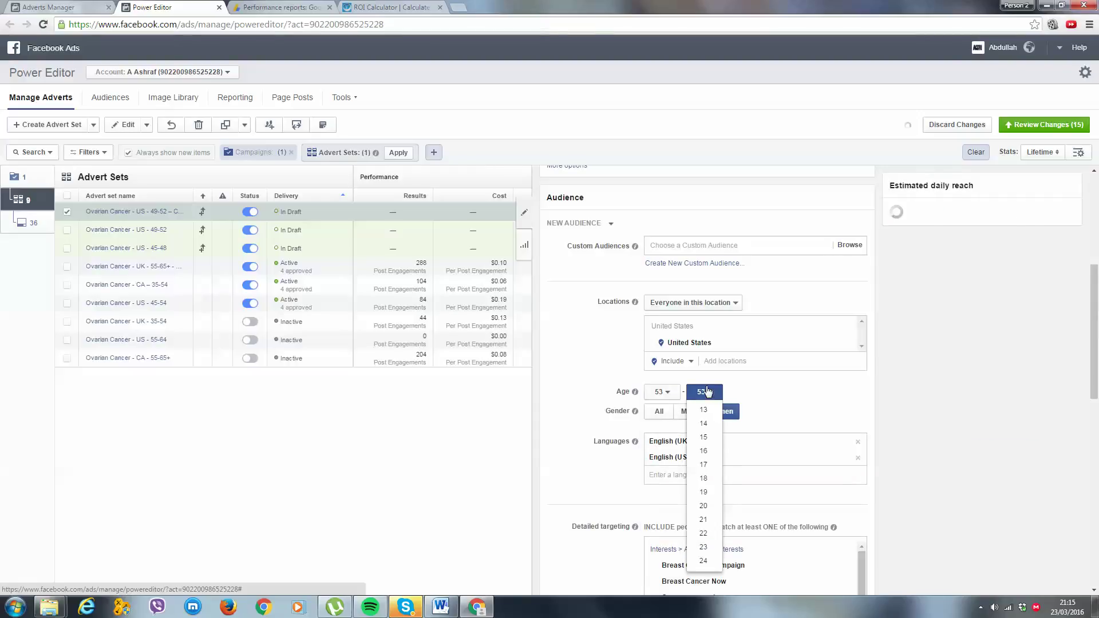
Set the maximum age to 55 and check the 130,000 potential reach.
scroll(709, 516, "down", 3)
scroll(709, 518, "down", 3)
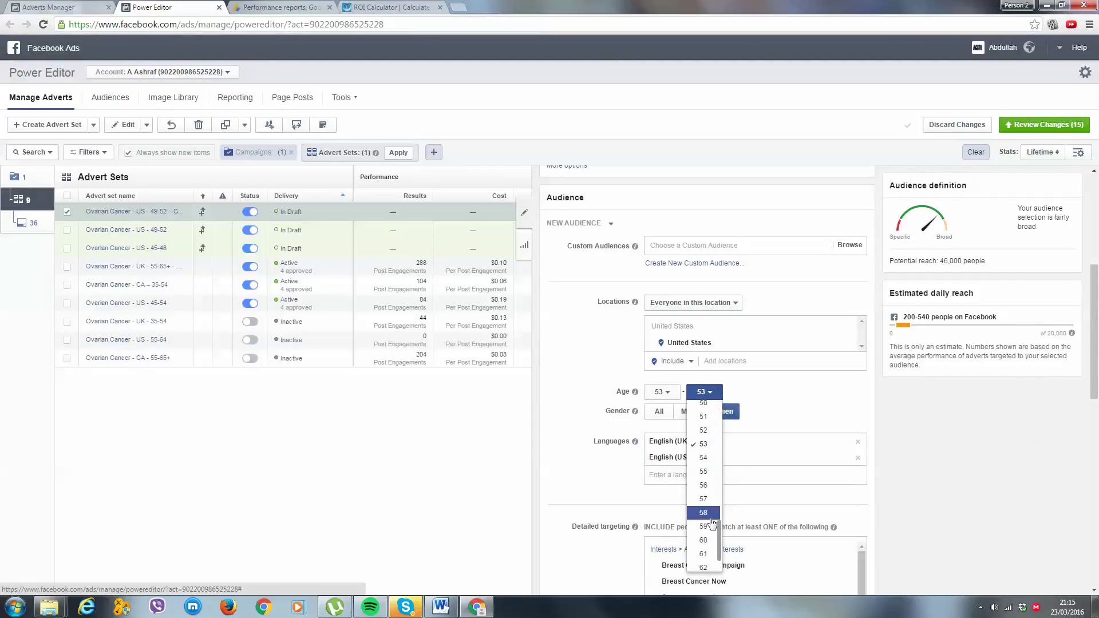
left_click(703, 461)
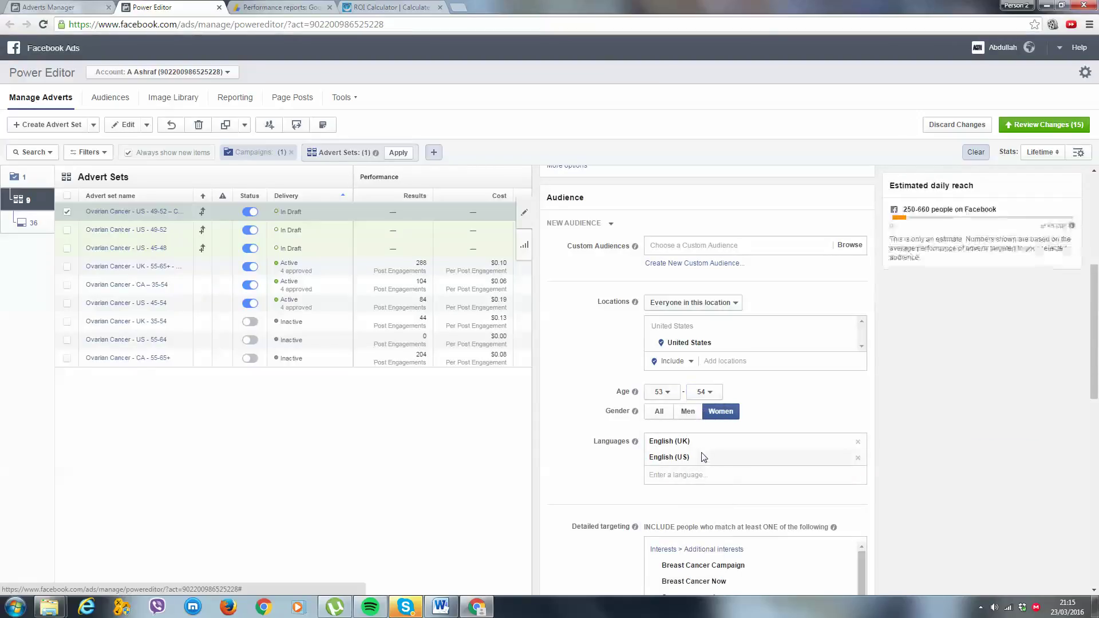
left_click(703, 392)
scroll(705, 492, "up", 5)
scroll(707, 497, "down", 8)
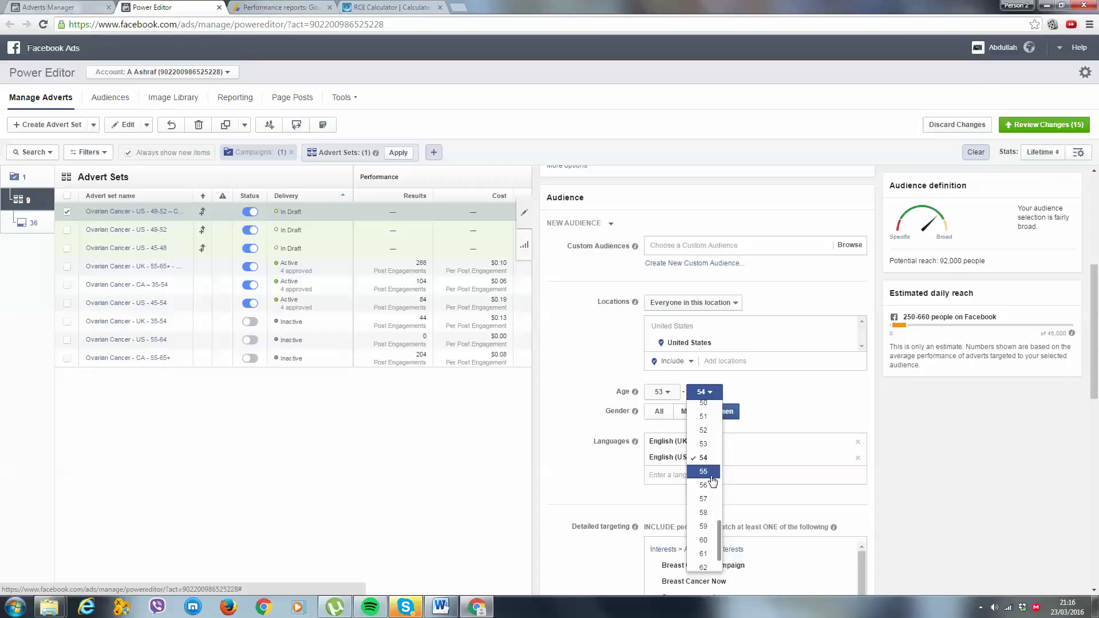
left_click(711, 474)
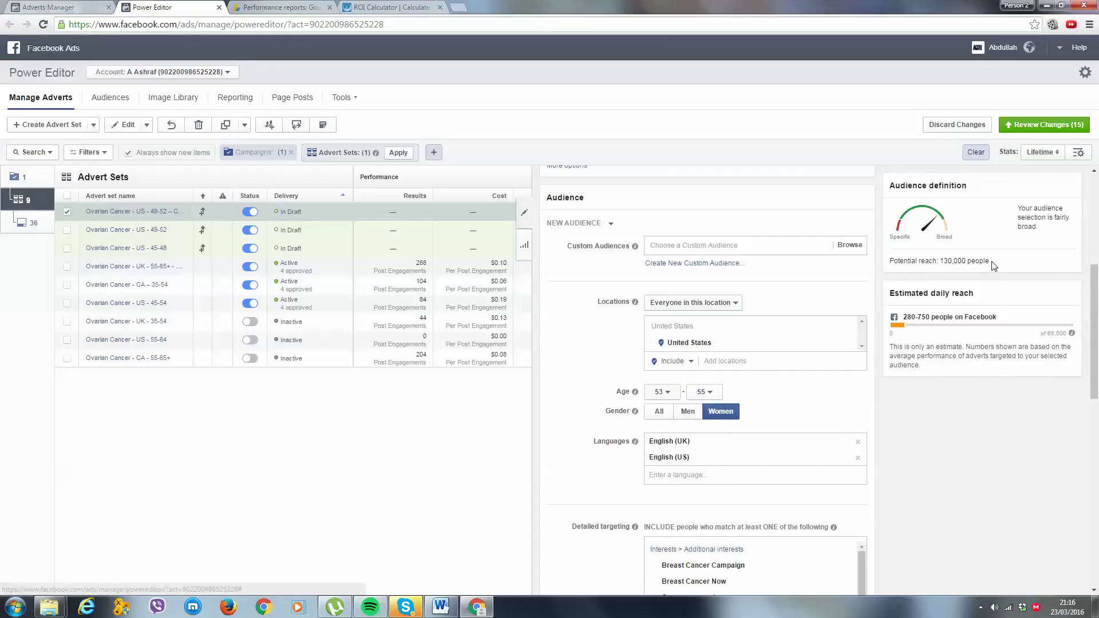
left_click_drag(997, 261, 946, 264)
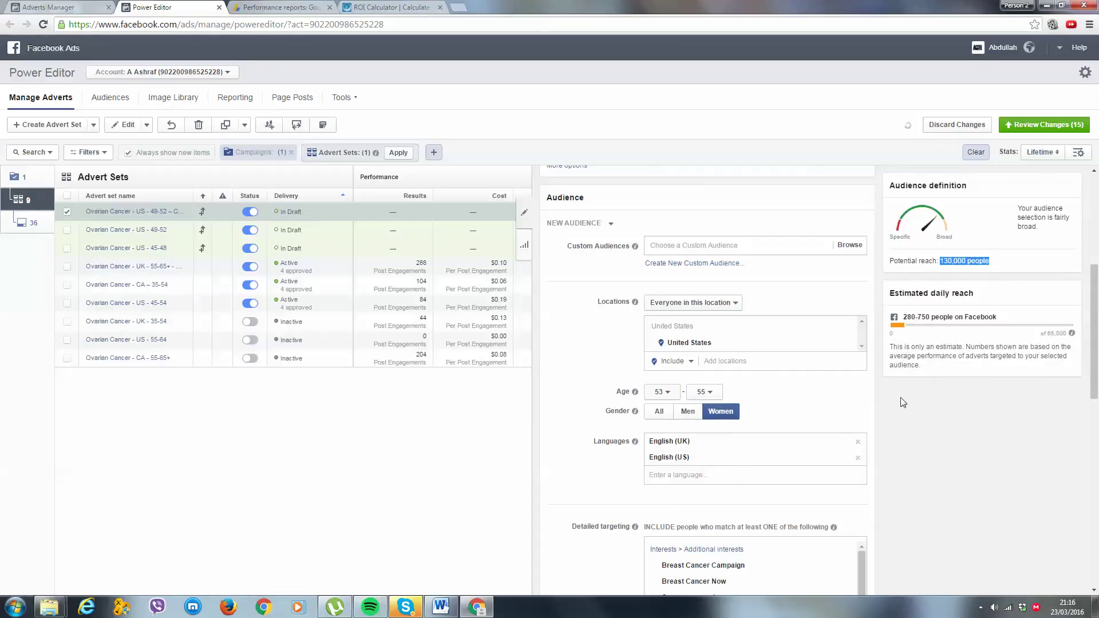
left_click(938, 485)
scroll(864, 405, "up", 5)
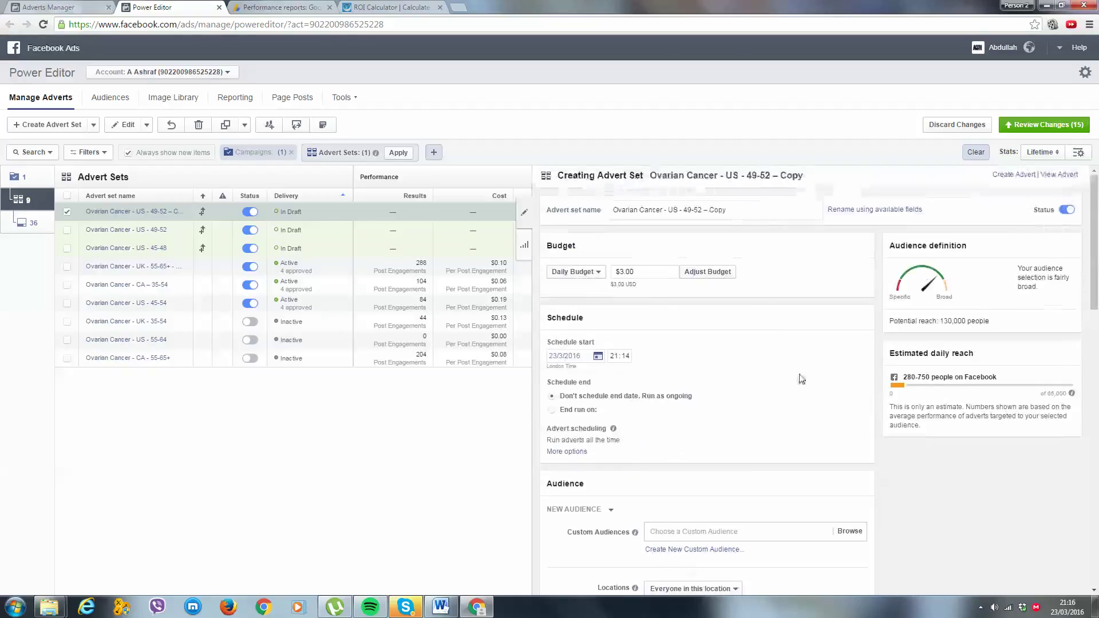
Replace the '49-52 – Copy' name suffix with '53-55' so the ad set reads Ovarian Cancer - US - 53-55.
left_click_drag(758, 207, 684, 210)
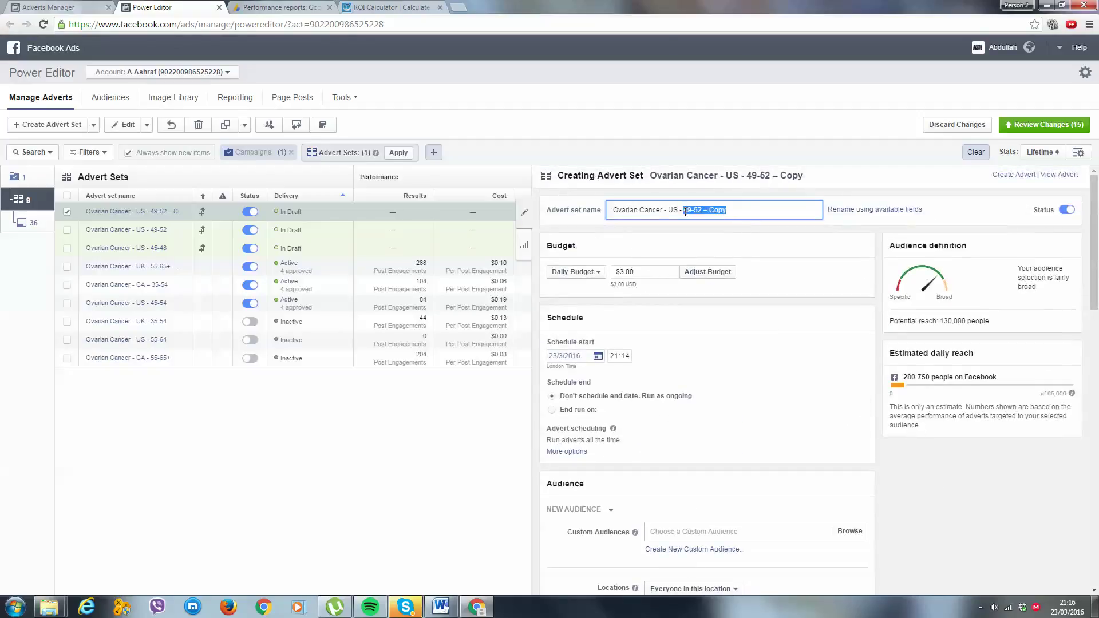
type("53-55")
left_click(807, 225)
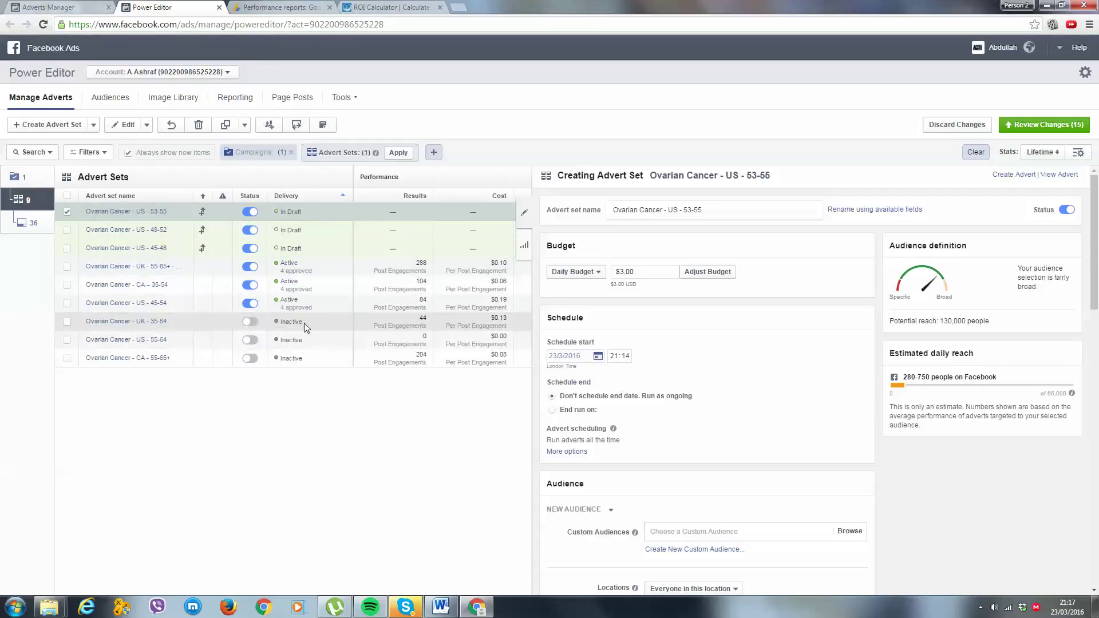
scroll(657, 329, "down", 5)
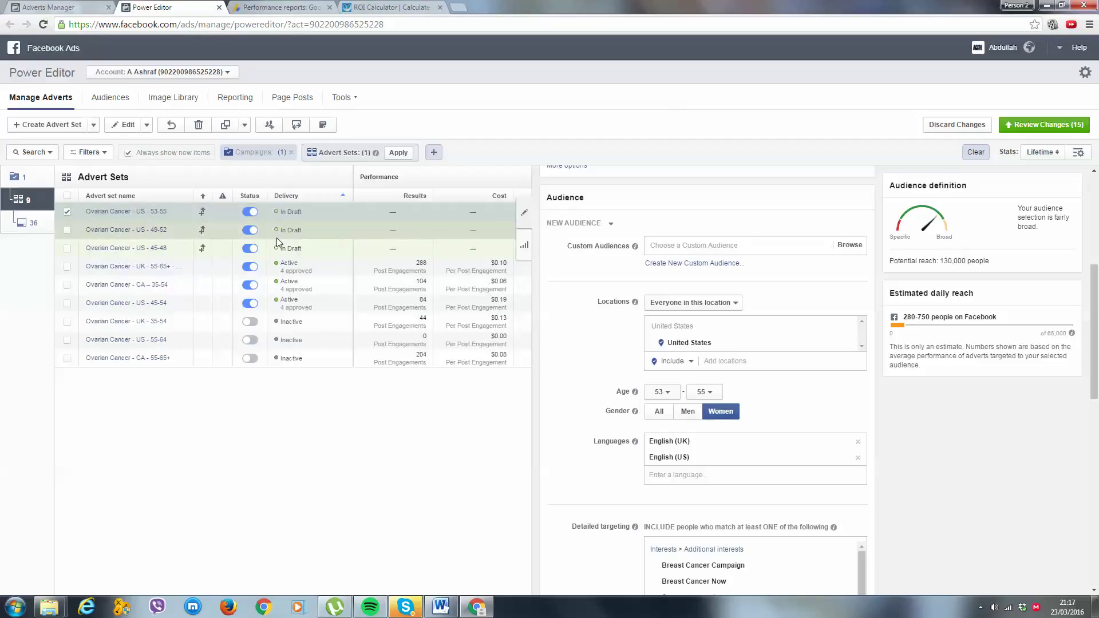
Load the original Ovarian Cancer - US - 45-54 ad set and review its $3.00 budget and 560,000 reach.
left_click(299, 302)
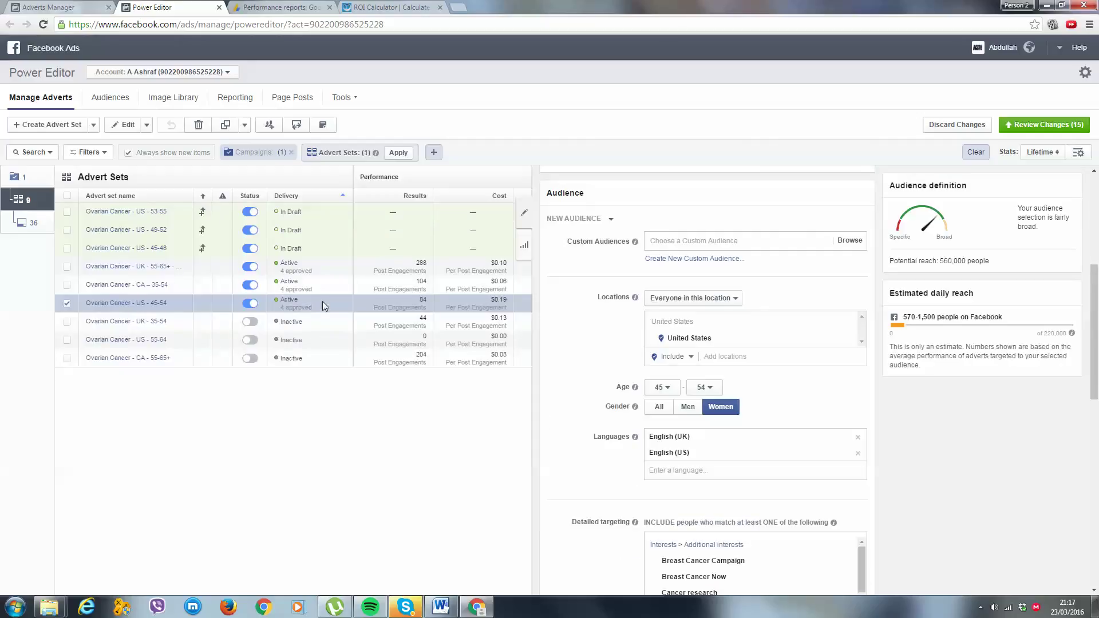
scroll(851, 478, "down", 3)
scroll(827, 309, "up", 5)
scroll(827, 309, "up", 3)
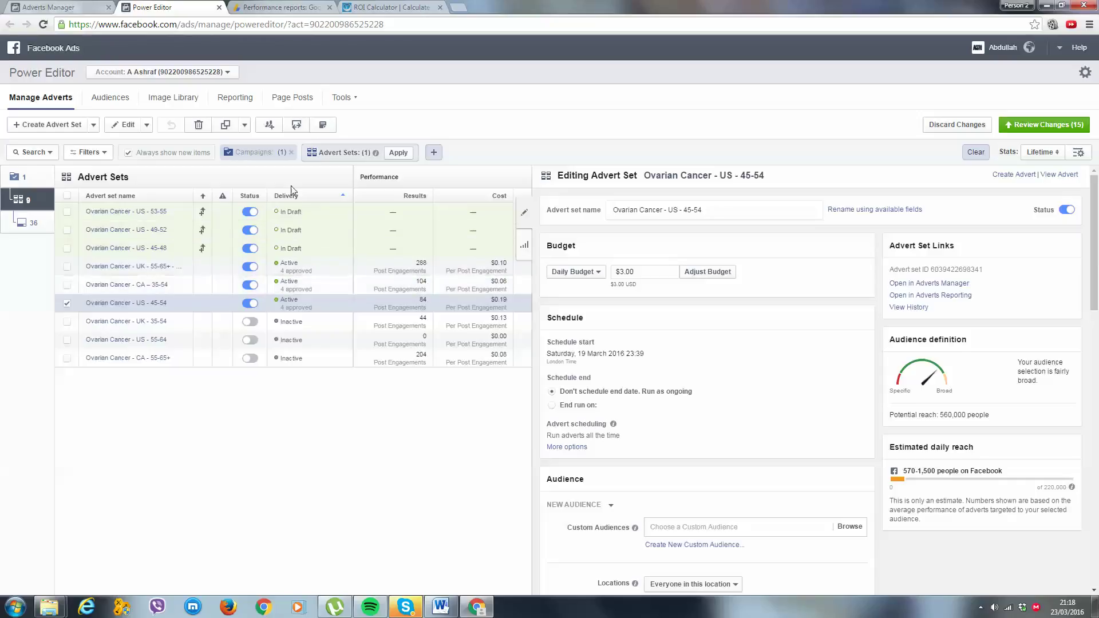
Load the Ovarian Cancer - UK - 55-65+ ad set and check its 140,000 potential reach.
left_click(311, 266)
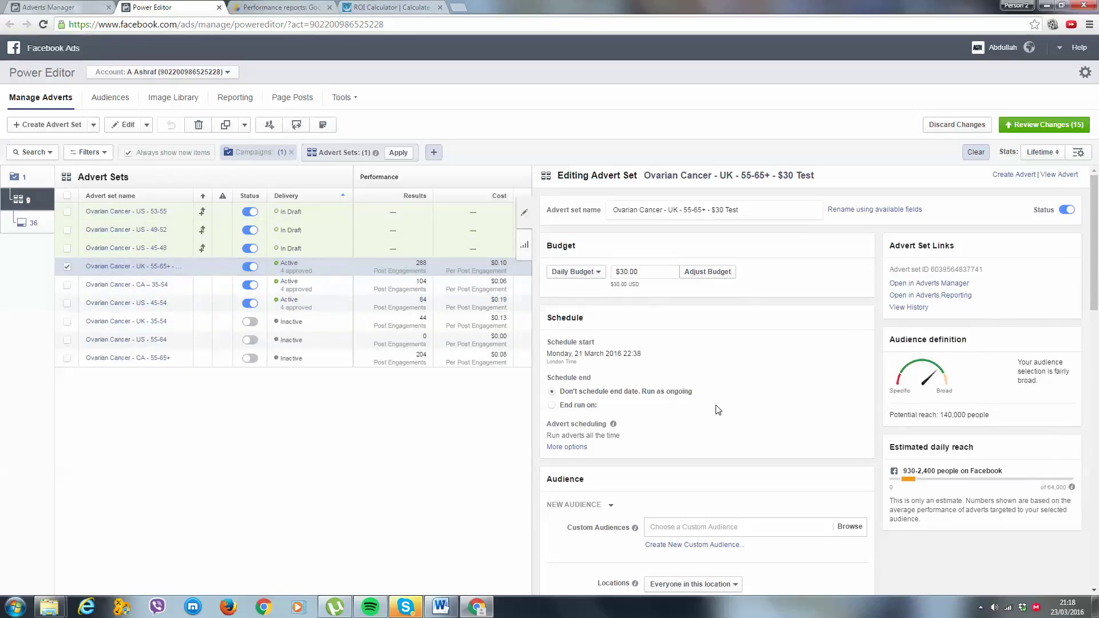
scroll(718, 410, "down", 6)
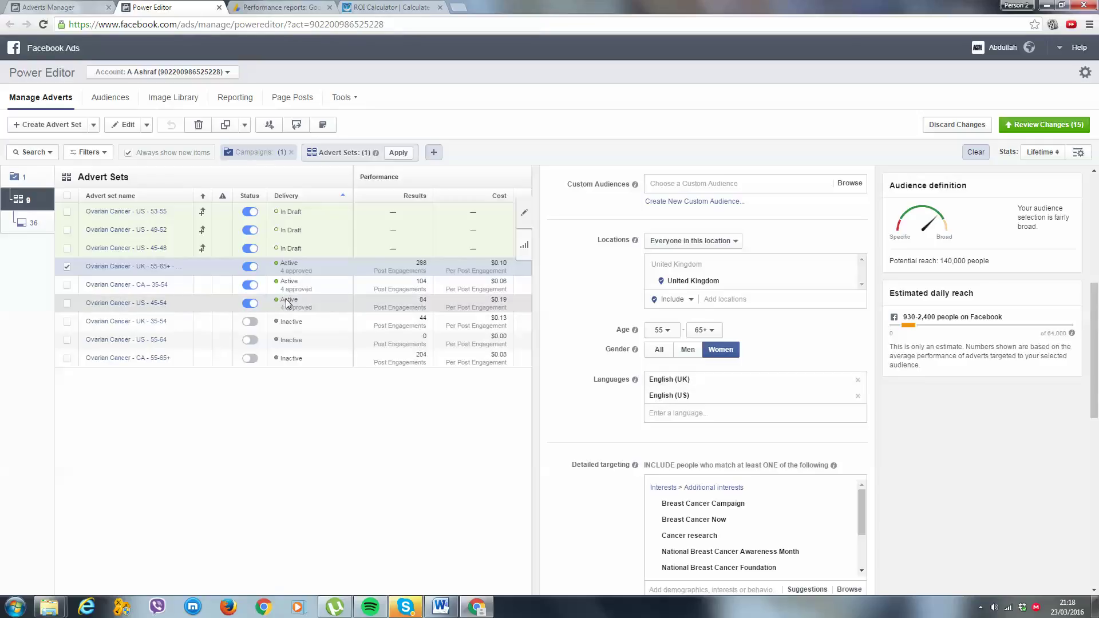
scroll(896, 429, "down", 1)
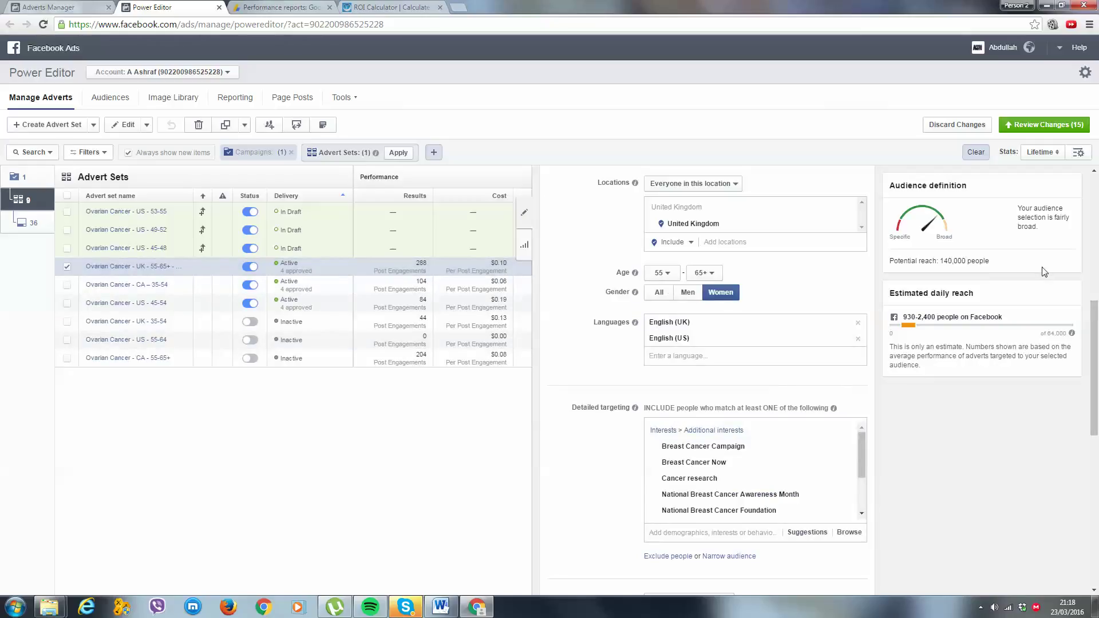
left_click_drag(1025, 266, 931, 260)
left_click(985, 270)
scroll(728, 229, "up", 7)
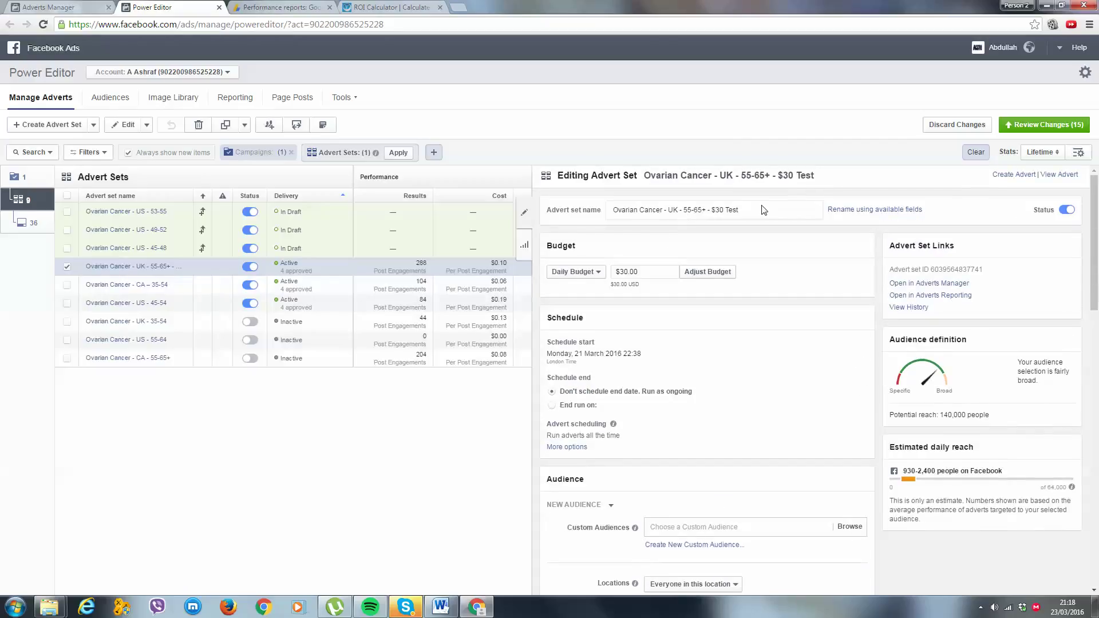
Leave the UK ad set's name and daily budget unchanged, then review the pending changes.
left_click(747, 208)
left_click(807, 246)
left_click(750, 208)
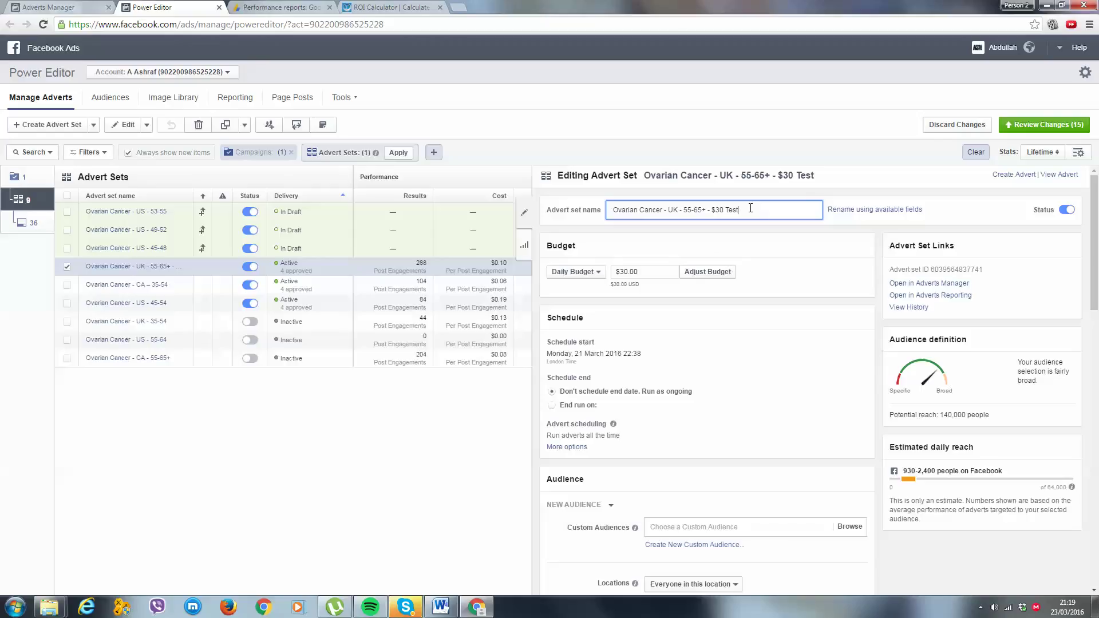
left_click(631, 269)
left_click(782, 277)
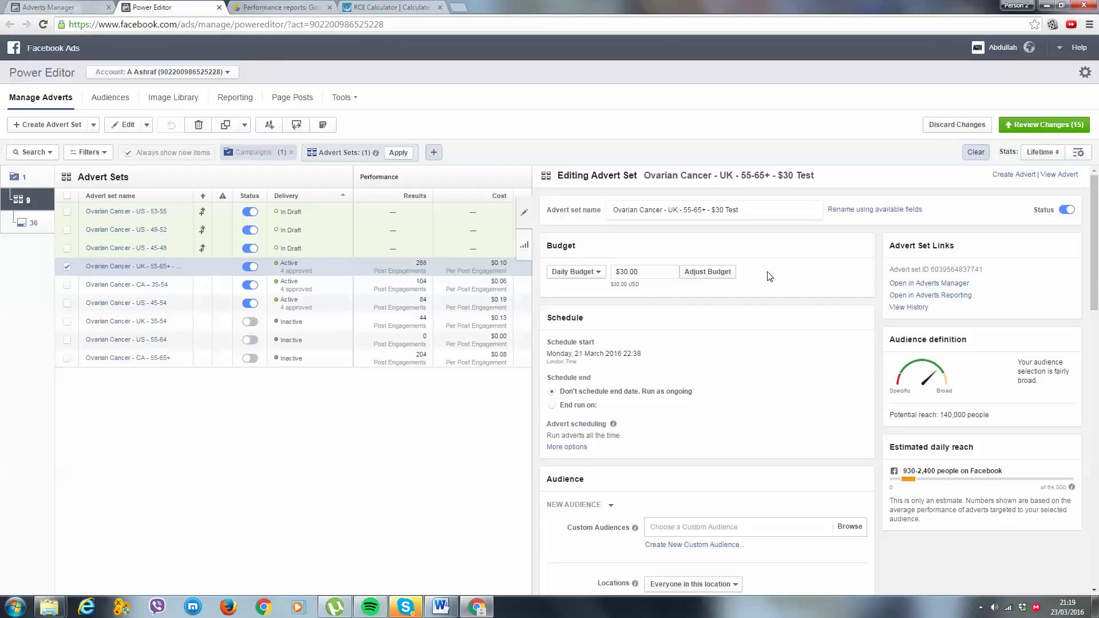
scroll(950, 404, "down", 7)
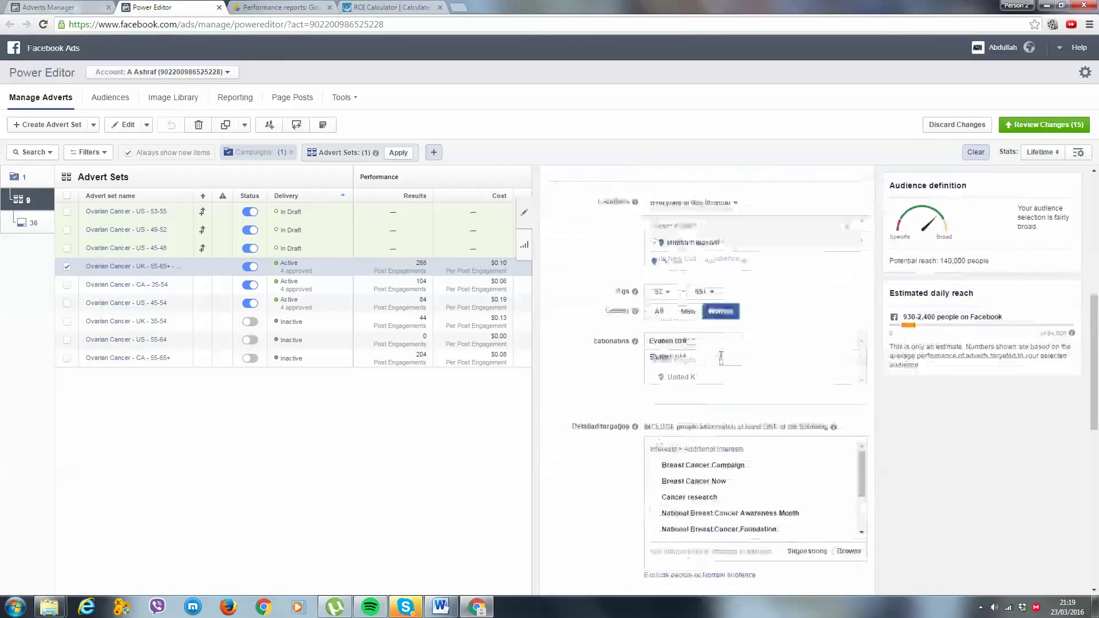
scroll(883, 404, "down", 3)
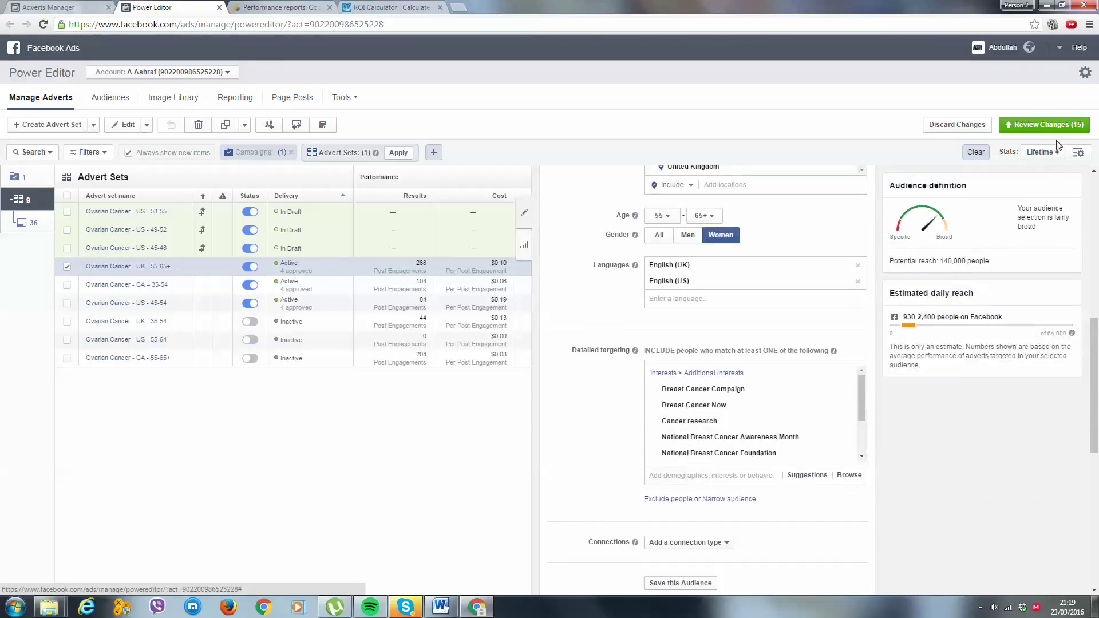
left_click(1043, 124)
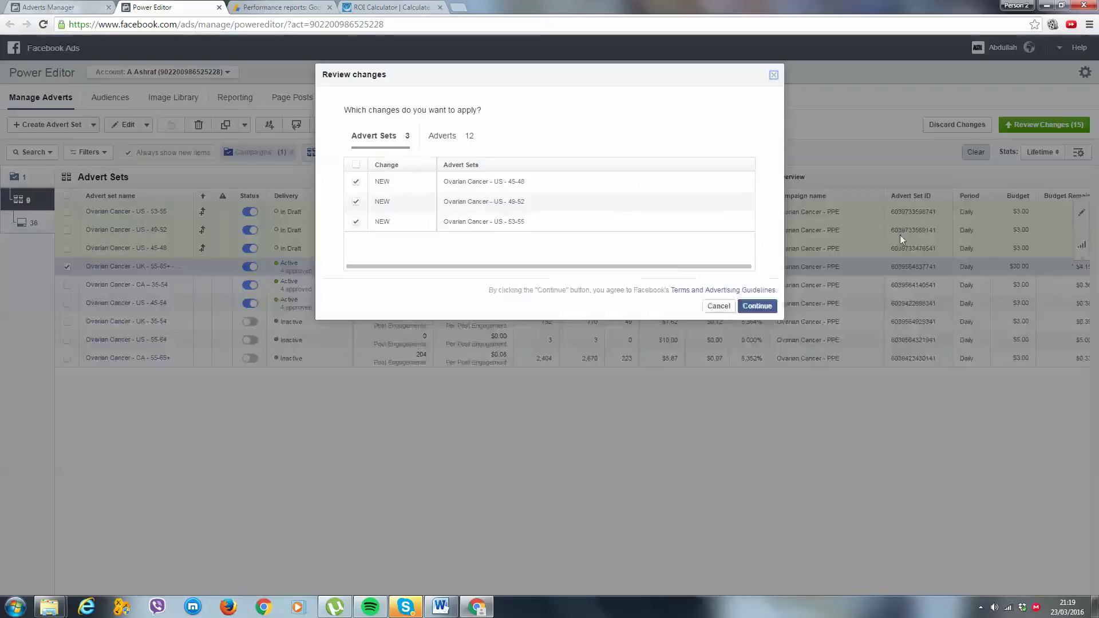
Publish the three new US ad sets and 12 adverts, then close the confirmation.
left_click(767, 308)
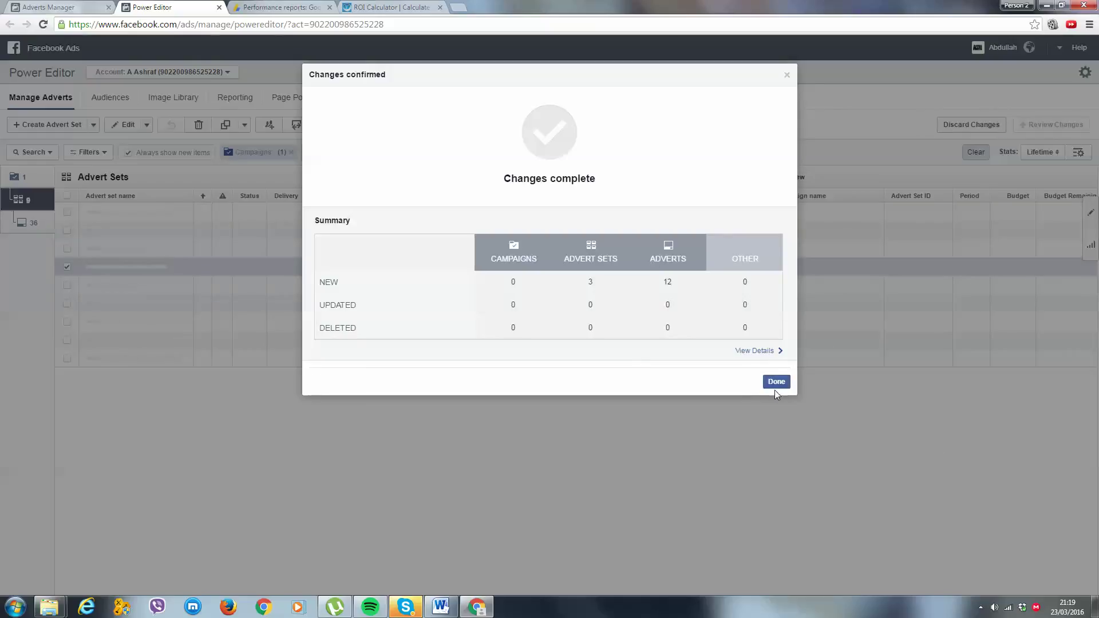
left_click(776, 384)
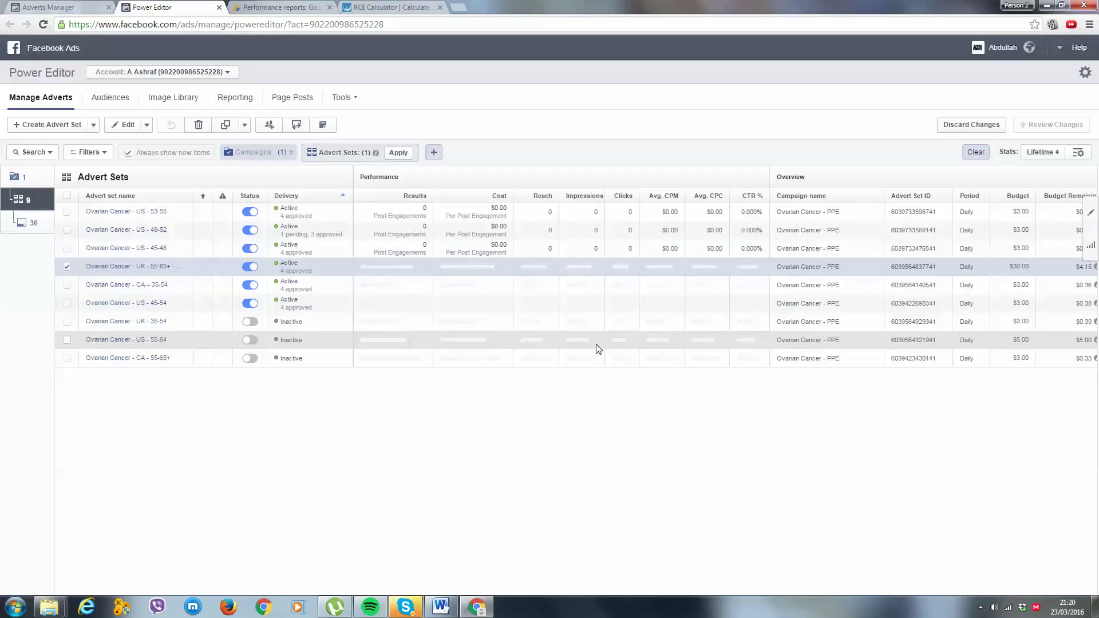
Close the Power Editor tab to return to the Ovarian Cancer - PPE campaign in Adverts Manager.
left_click(219, 7)
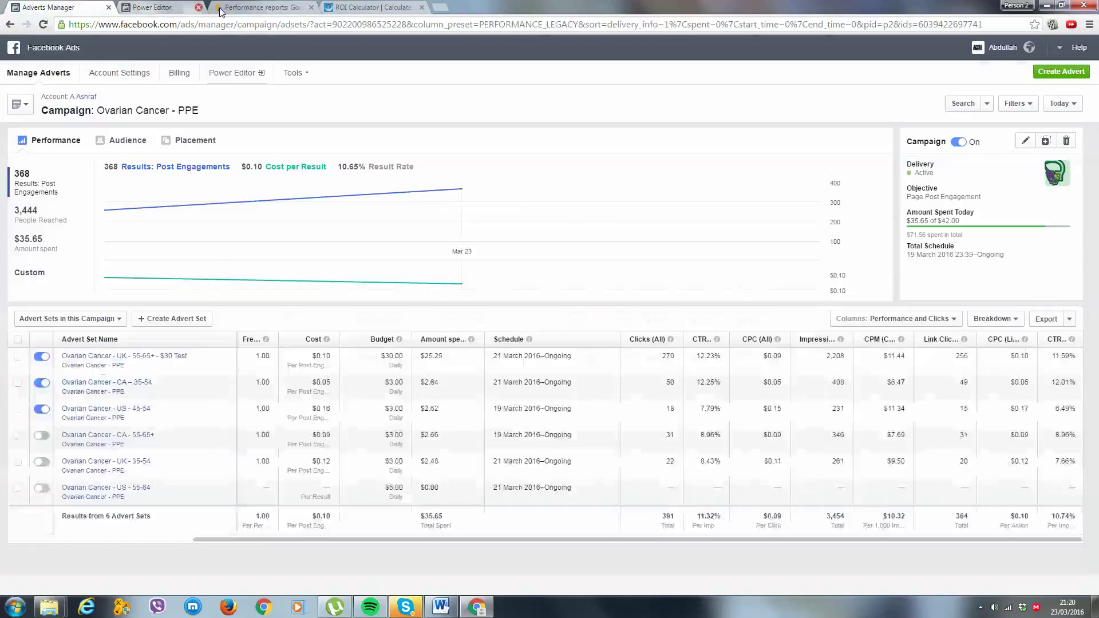
Open the Ovarian Cancer - PPE campaign from the account's campaigns to see its nine ad sets.
left_click(113, 104)
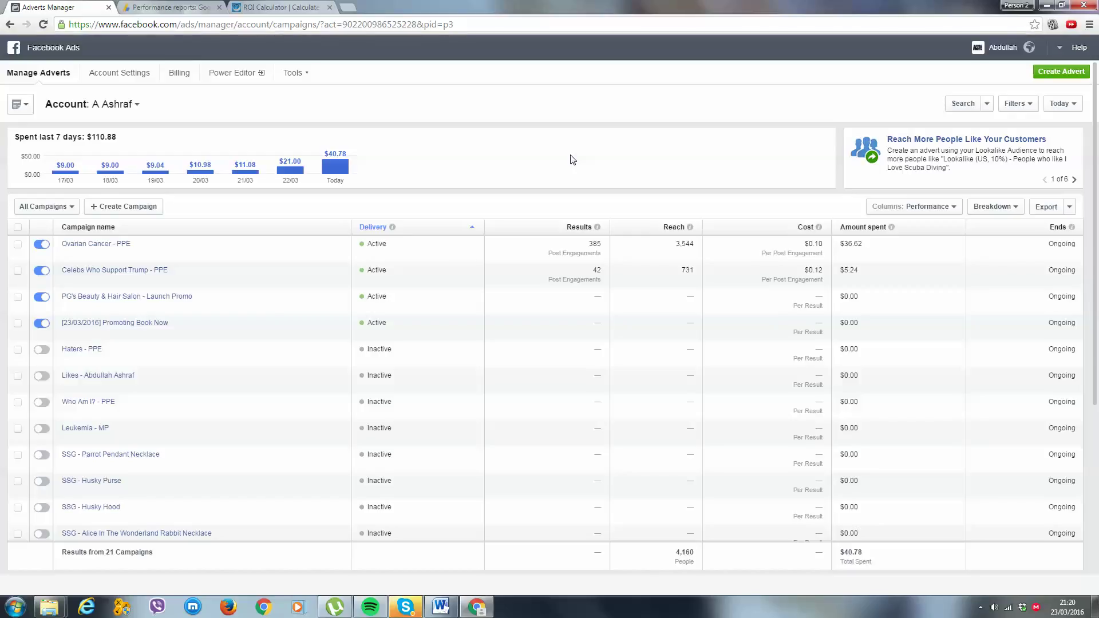
left_click(75, 244)
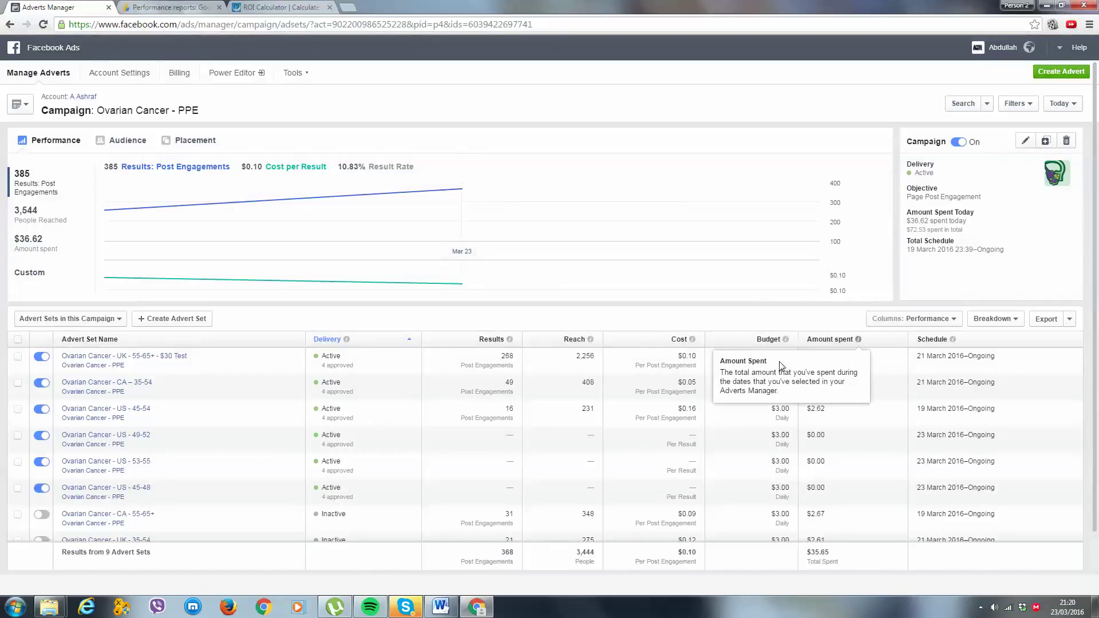
scroll(615, 345, "down", 1)
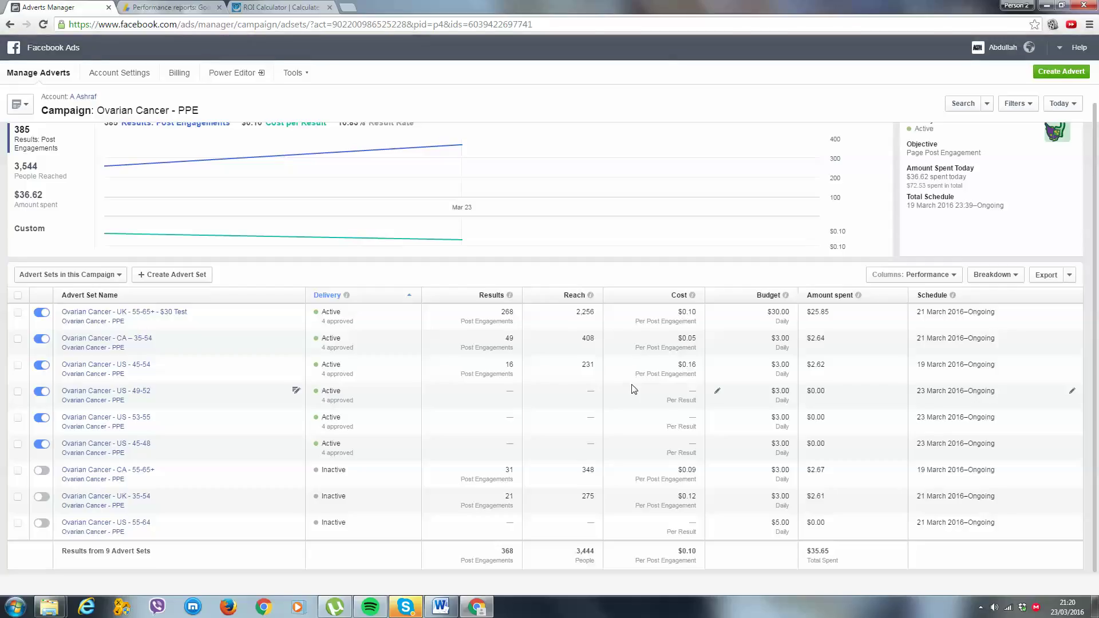
Open the CA – 35-54 advert set and view its full list of targeting interests.
left_click(144, 342)
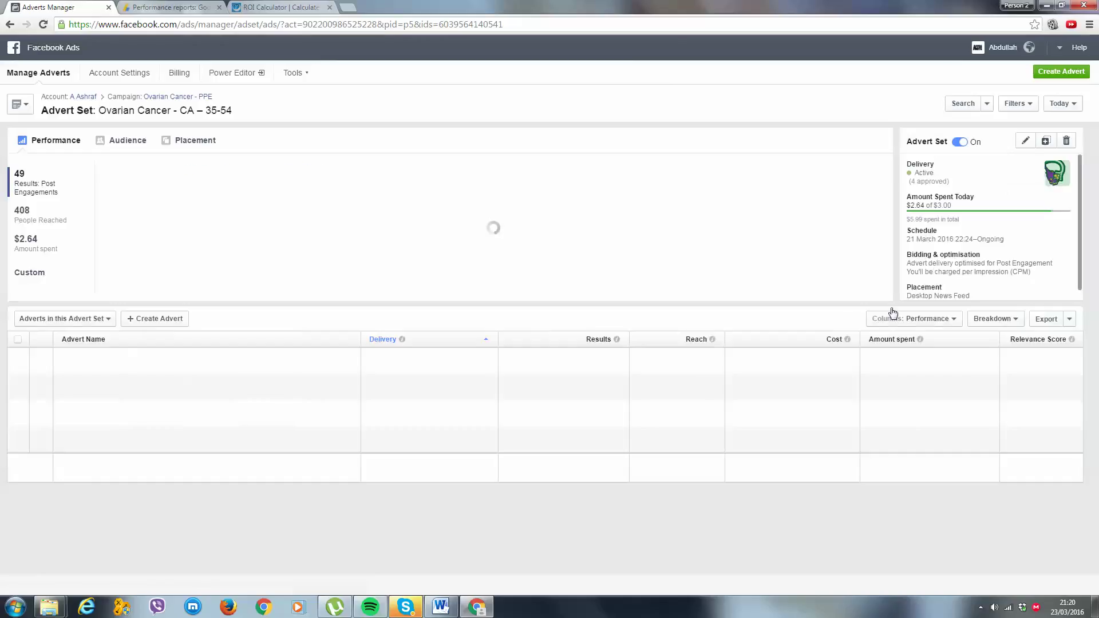
scroll(964, 267, "down", 1)
scroll(964, 268, "down", 2)
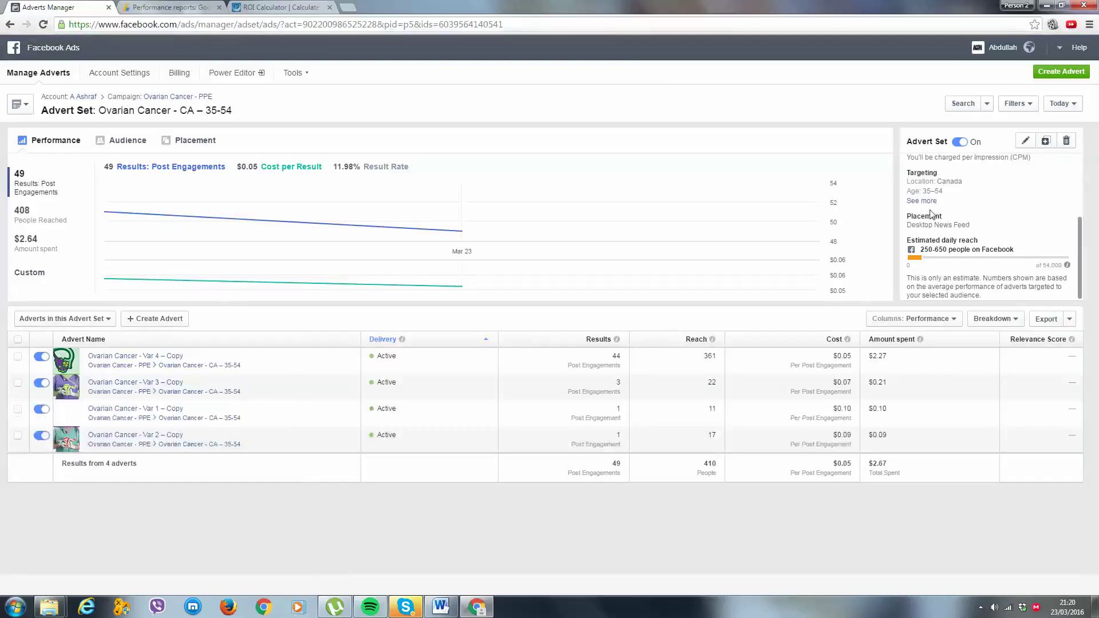
left_click(921, 225)
scroll(949, 205, "down", 2)
scroll(949, 205, "down", 1)
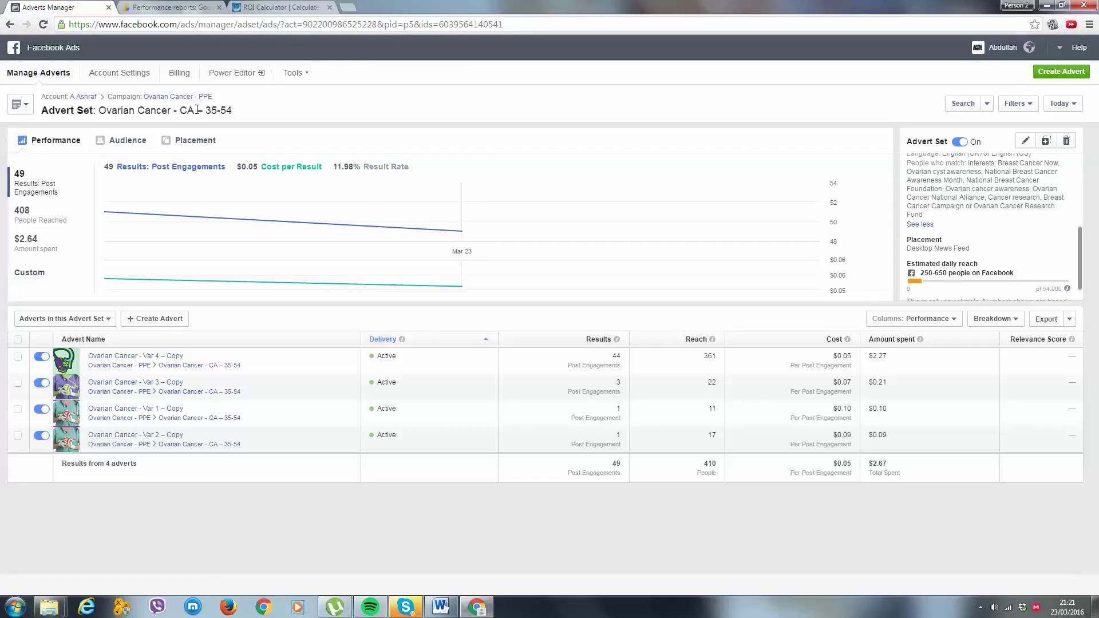
Switch the columns to Performance and Clicks and pause the Var 1 and Var 2 adverts.
left_click(923, 320)
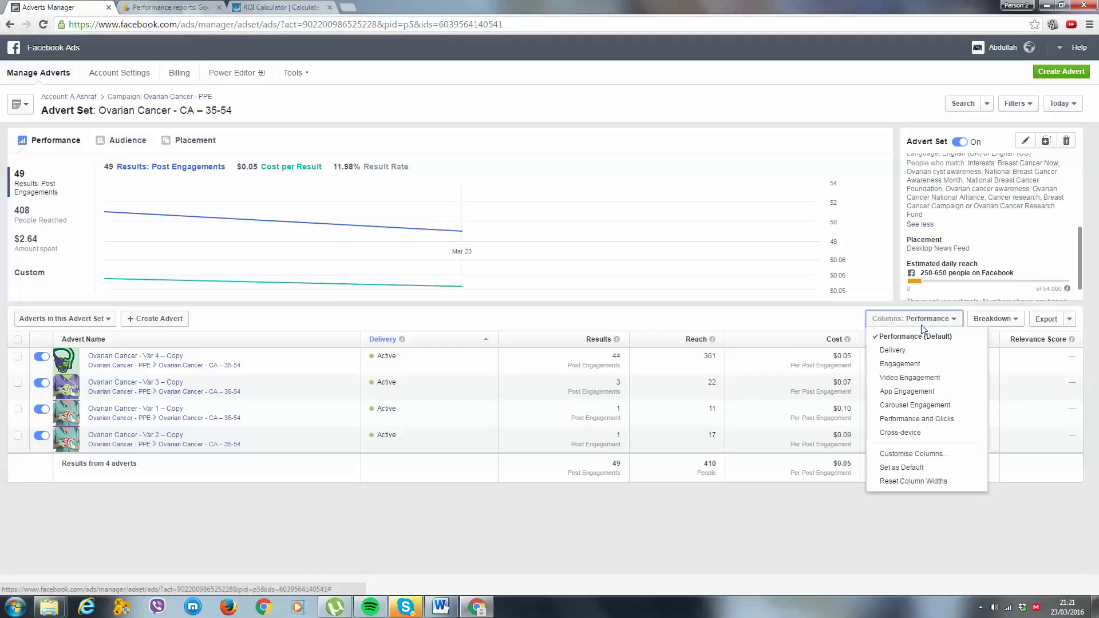
left_click(917, 418)
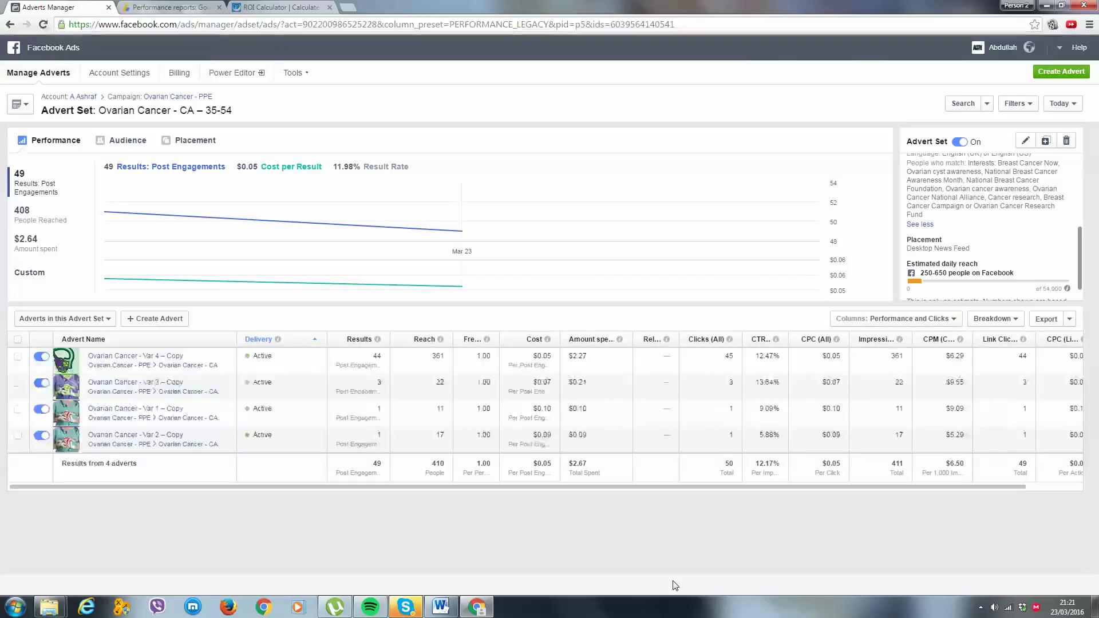
left_click_drag(633, 486, 765, 485)
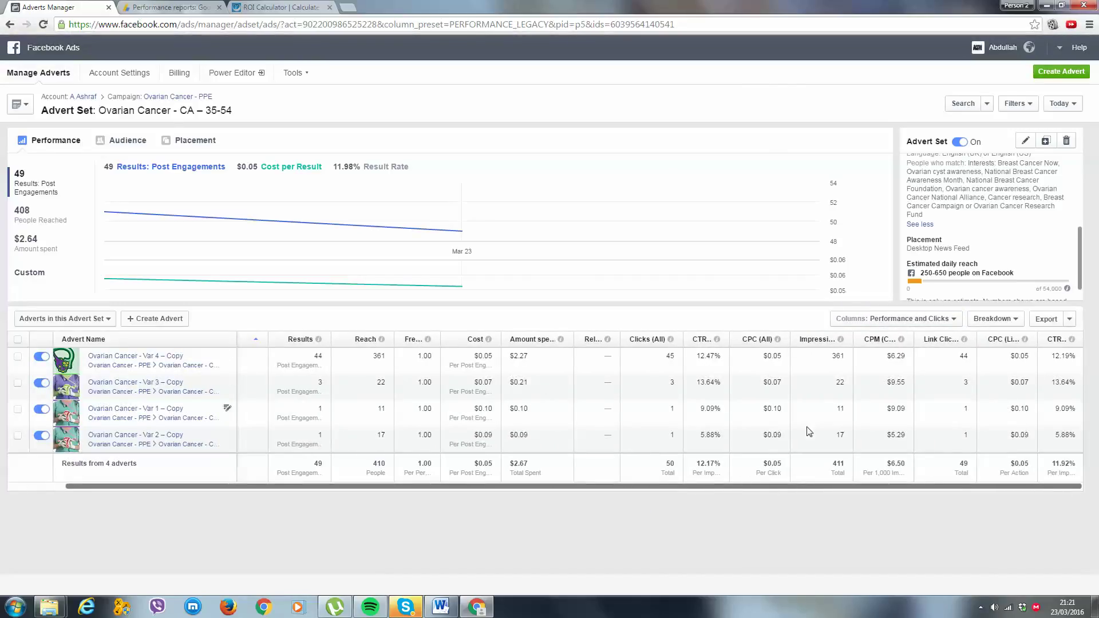
left_click(42, 410)
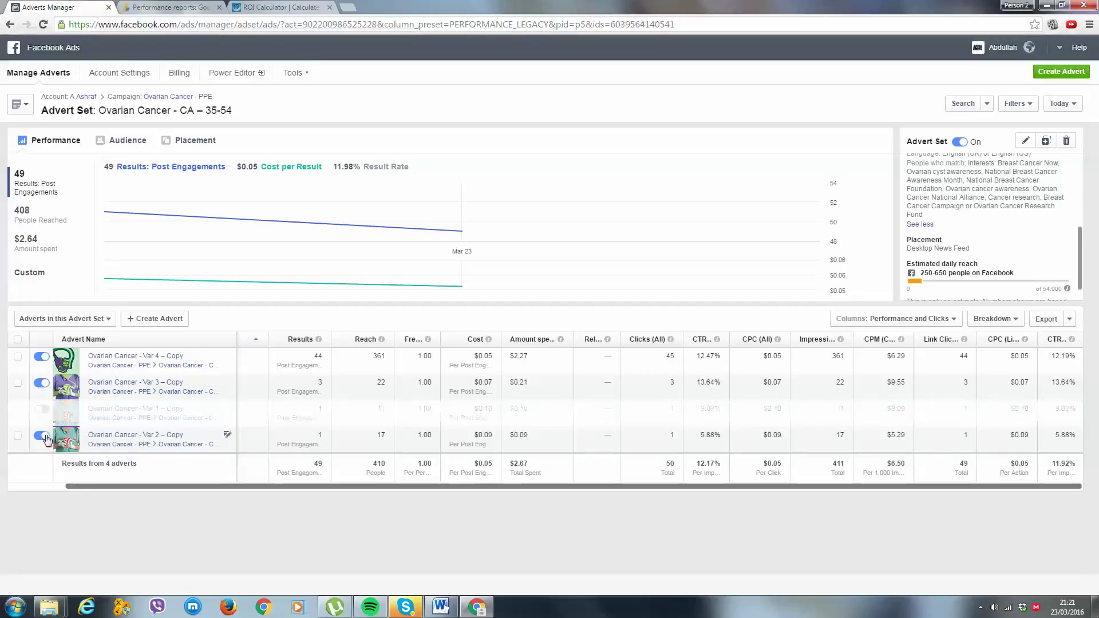
left_click(44, 436)
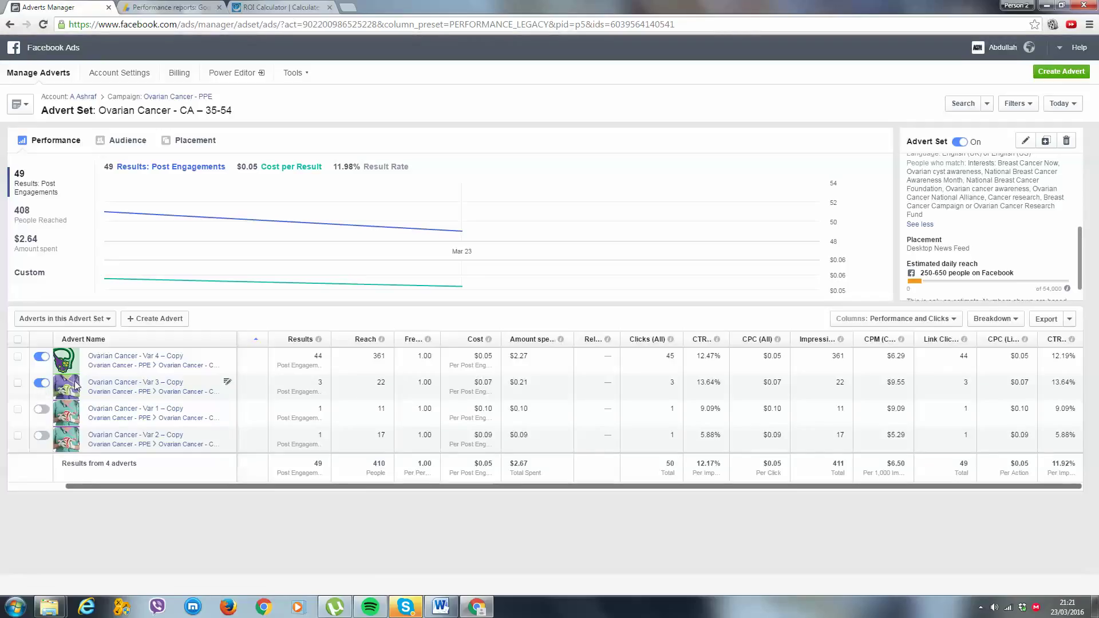
View the Var 3 – Copy advert, then return to the Ovarian Cancer - PPE campaign.
left_click(111, 383)
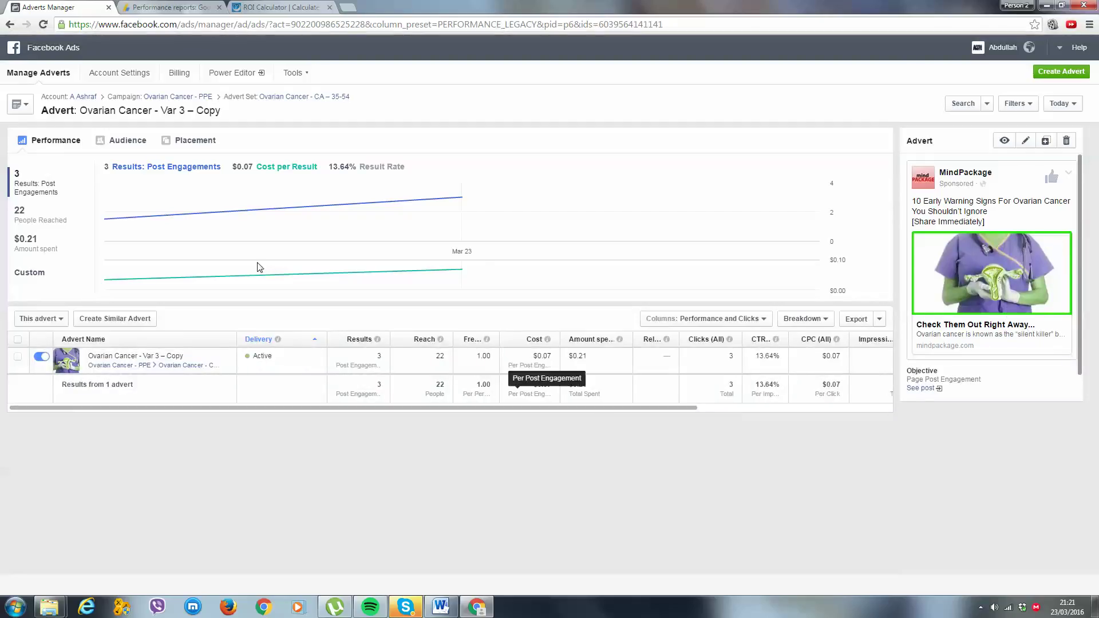
left_click(10, 25)
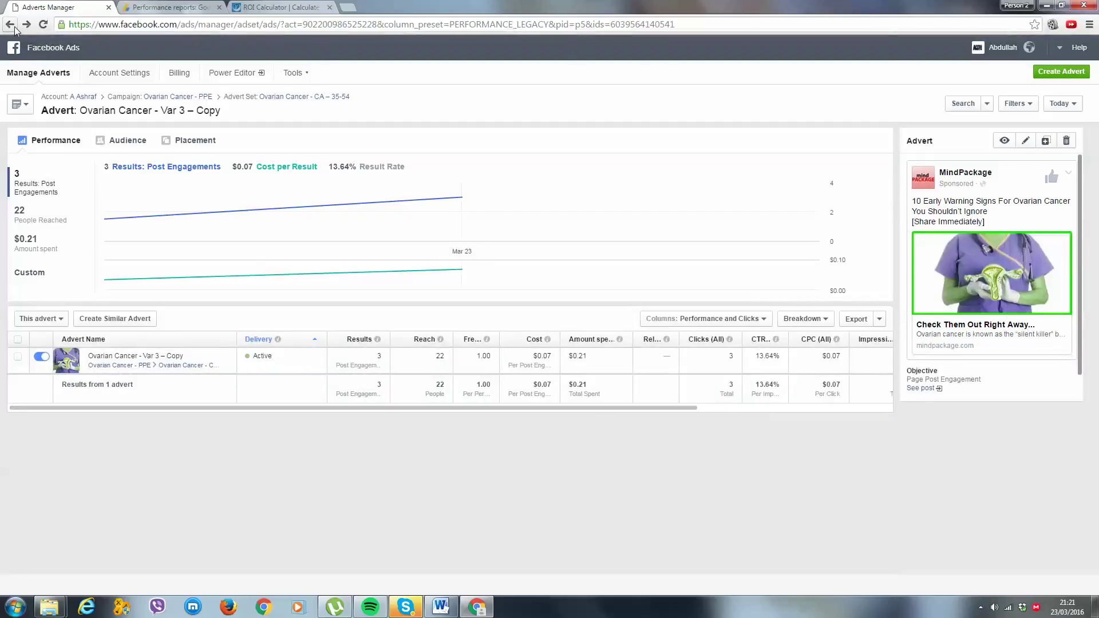
left_click(177, 97)
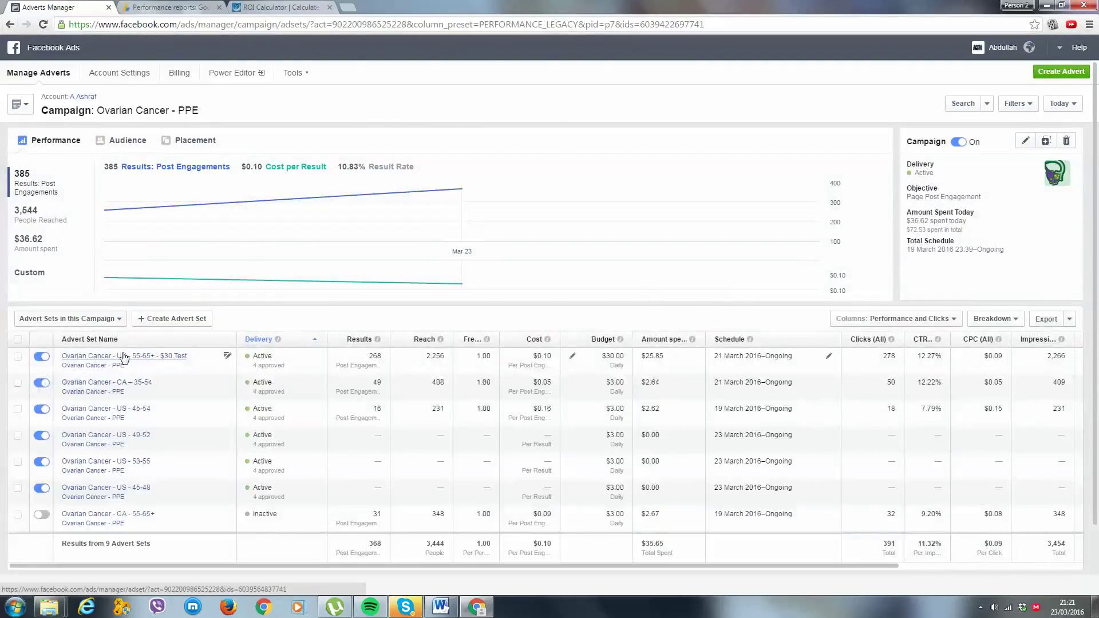
In the UK - 55-65+ - $30 Test advert set, review the totals and pause Var 2.
left_click(128, 357)
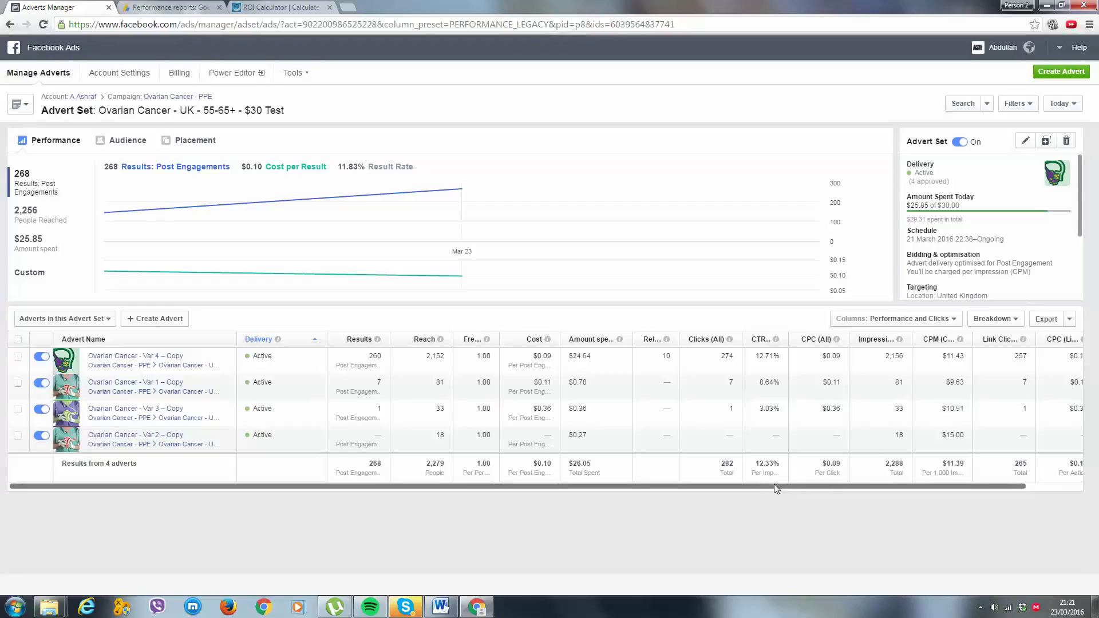
left_click_drag(774, 483, 784, 481)
left_click(806, 501)
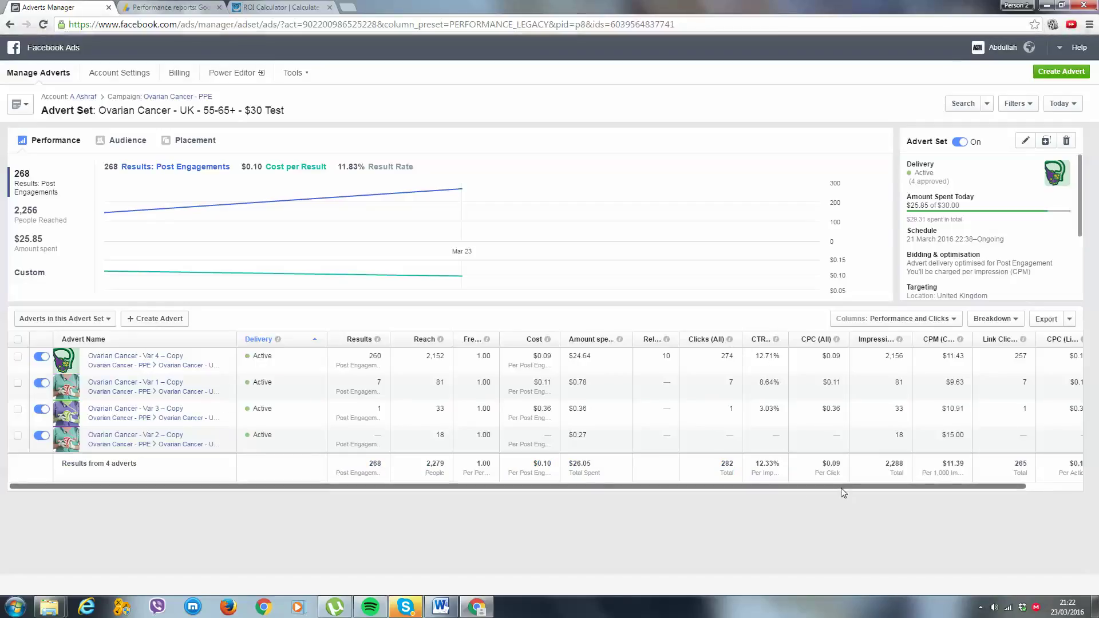
left_click_drag(841, 489, 953, 492)
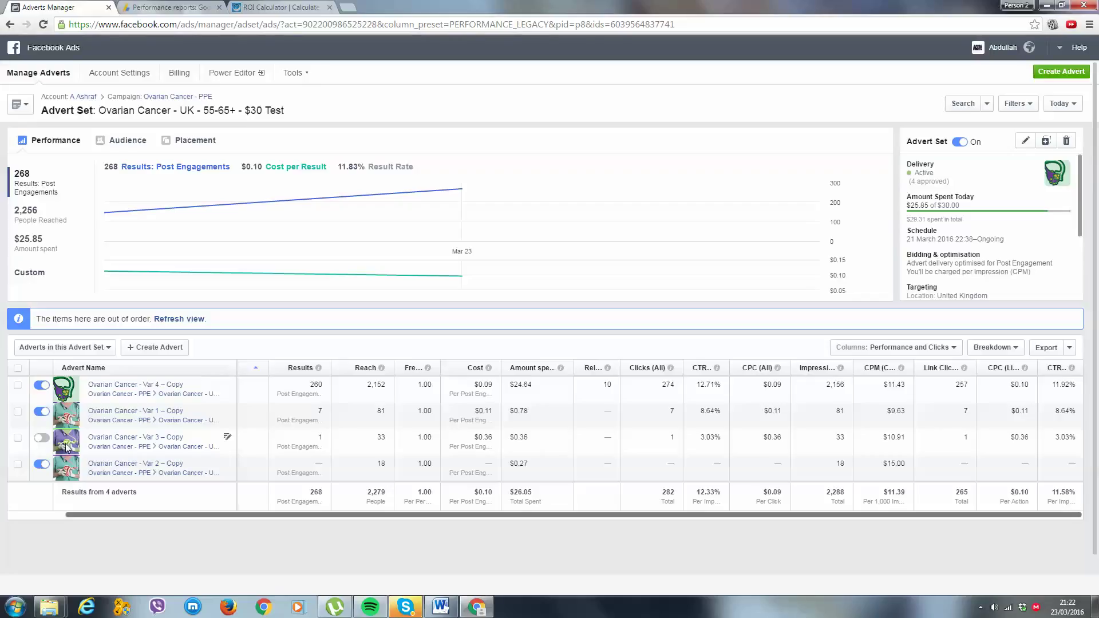
left_click(40, 466)
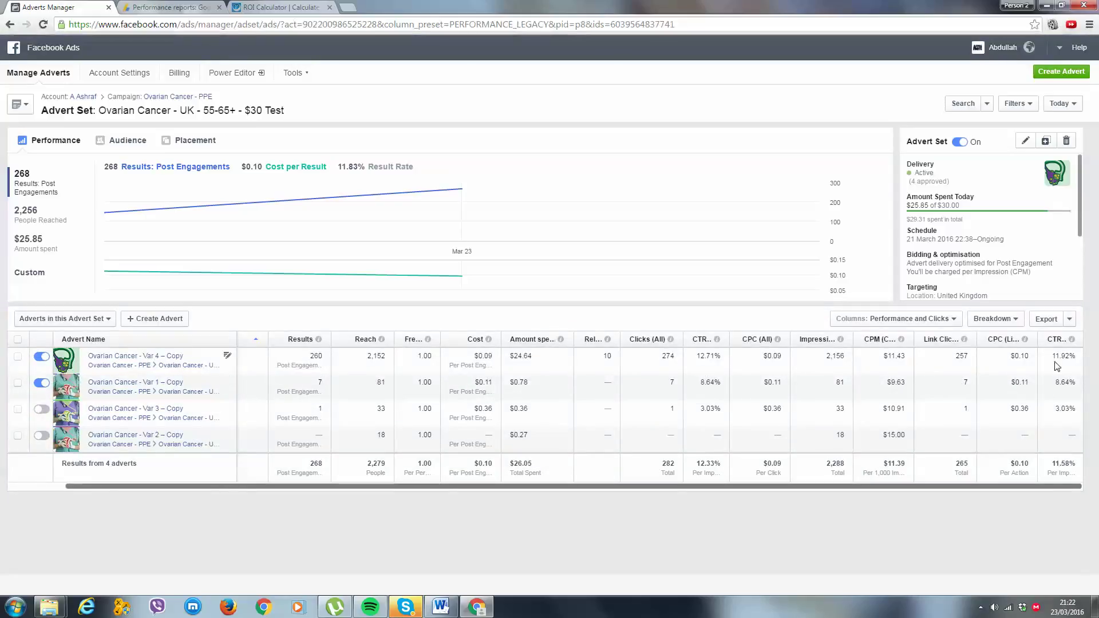
Compare the Var 1 and Var 4 CTR figures, then return to the campaign's advert sets.
left_click_drag(1062, 382, 1026, 384)
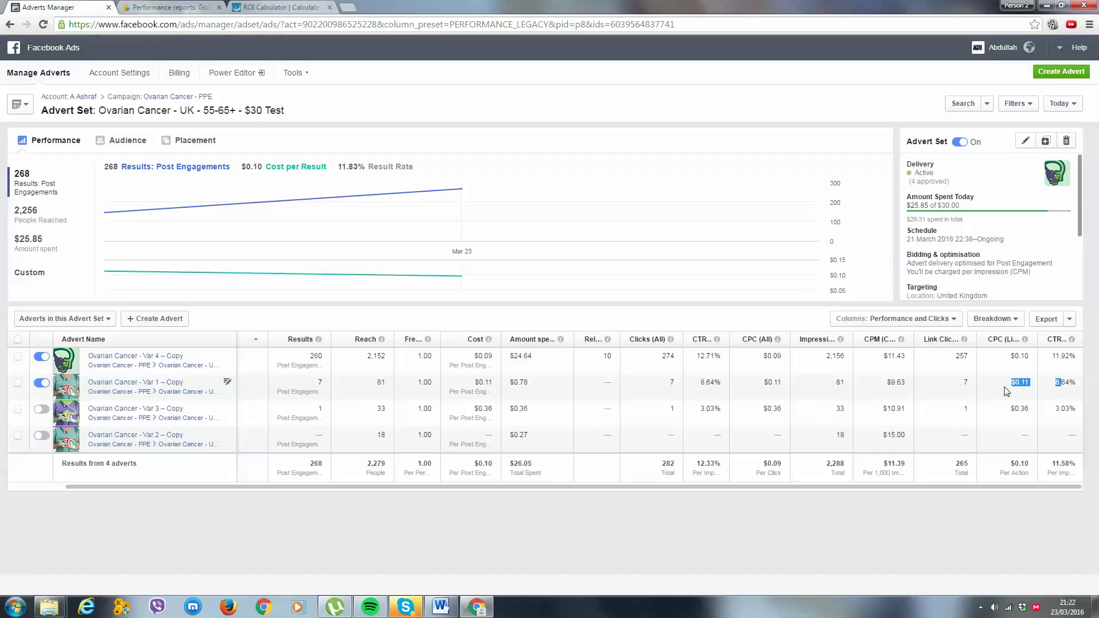
left_click(1063, 381)
left_click_drag(1077, 356, 1052, 356)
left_click(1054, 355)
left_click(149, 98)
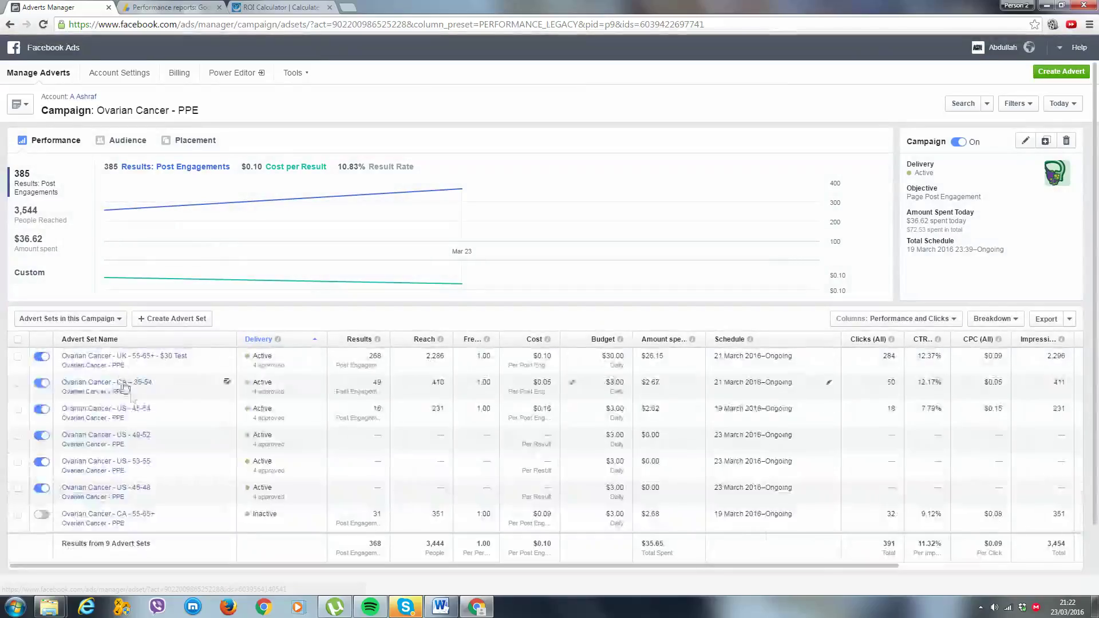
Open the Ovarian Cancer - US - 45-54 advert set and review Var 4's CTR and link CPC.
left_click(140, 409)
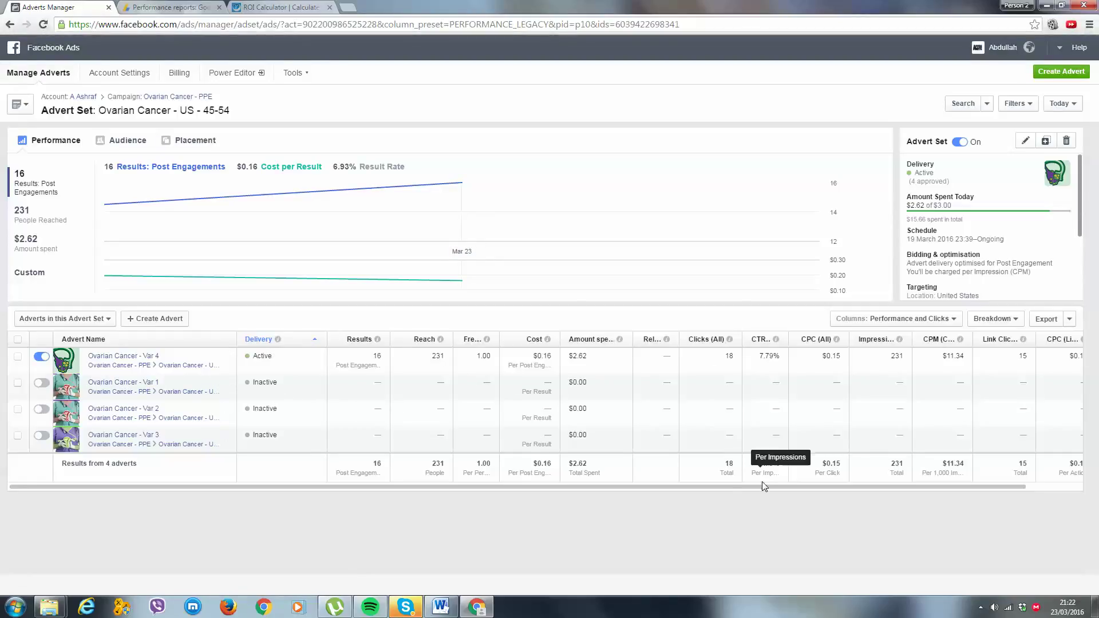
scroll(680, 487, "right", 2)
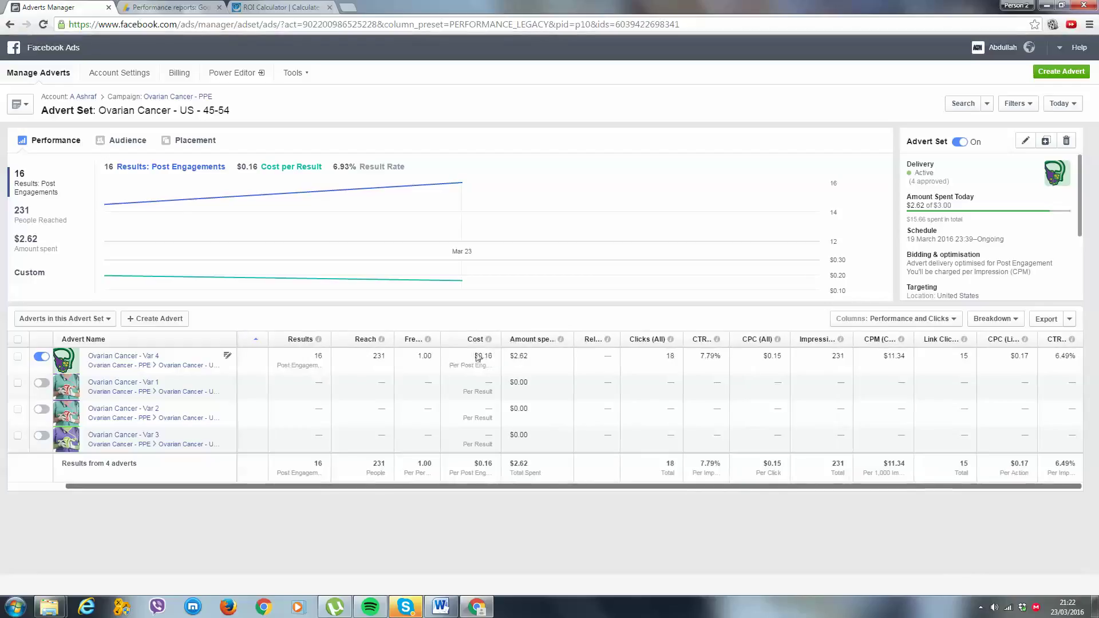
left_click_drag(1081, 357, 1060, 356)
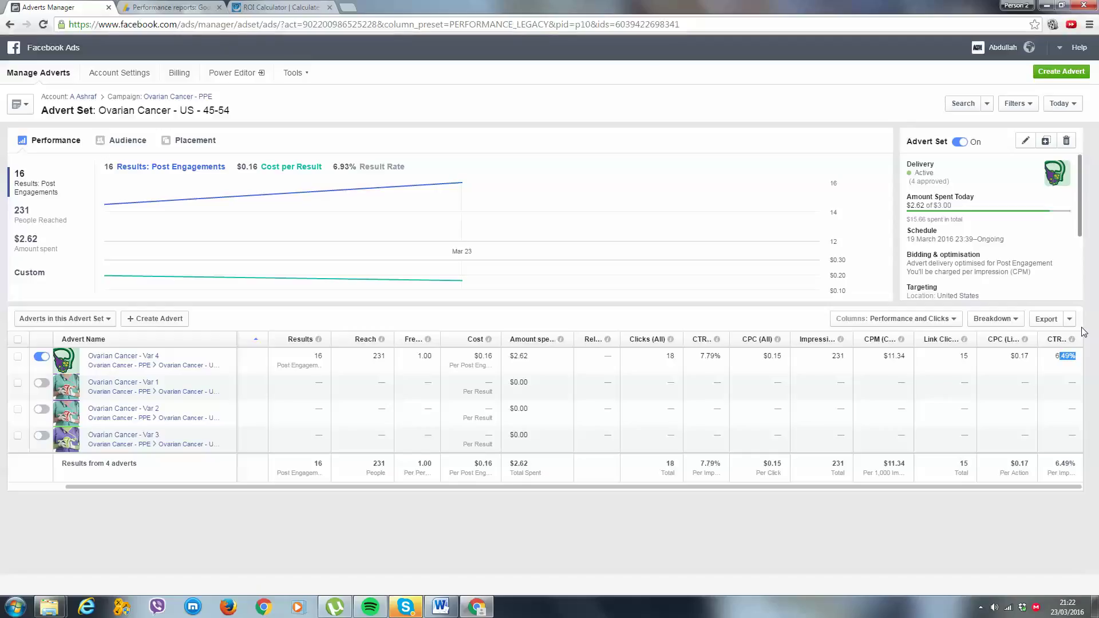
left_click(1069, 367)
left_click_drag(1025, 356, 1082, 358)
left_click(1054, 359)
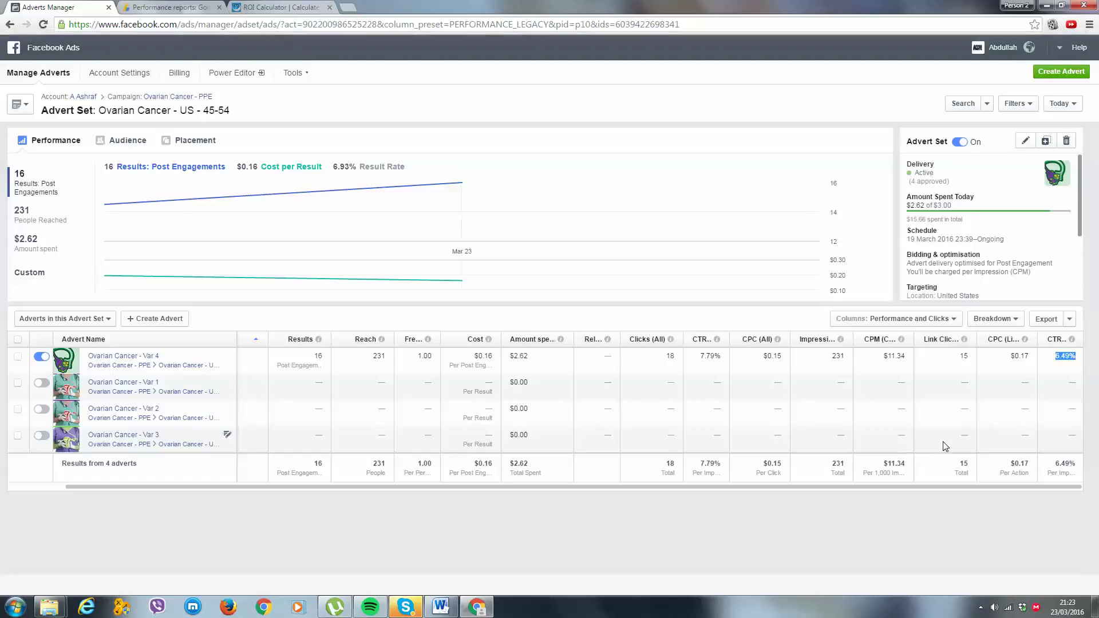
left_click(1057, 359)
left_click(668, 356)
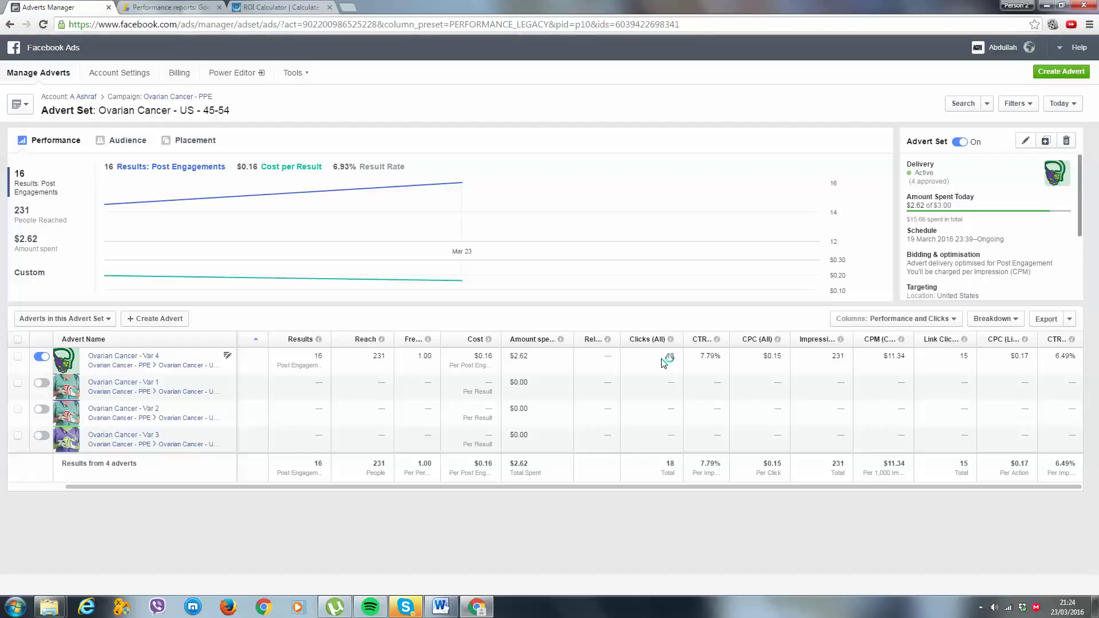